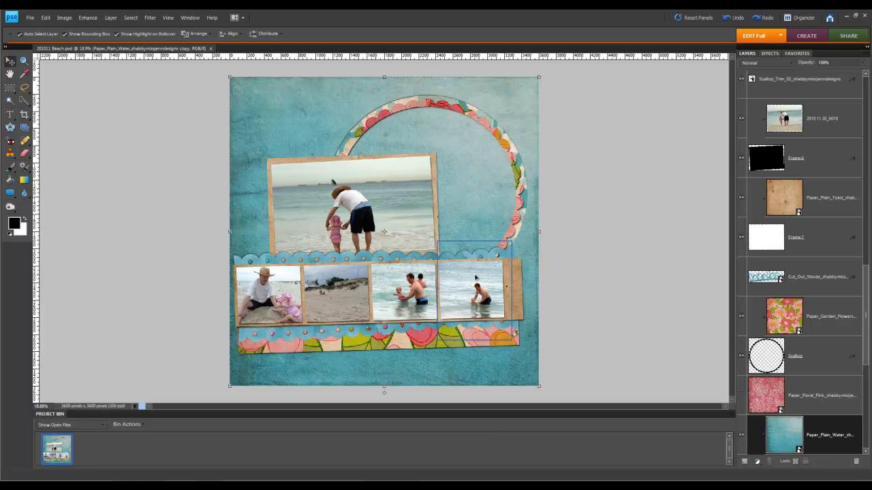
Hide the plain water paper clipped over the large circle and select the Round Paper 1 shape beneath it
click(527, 202)
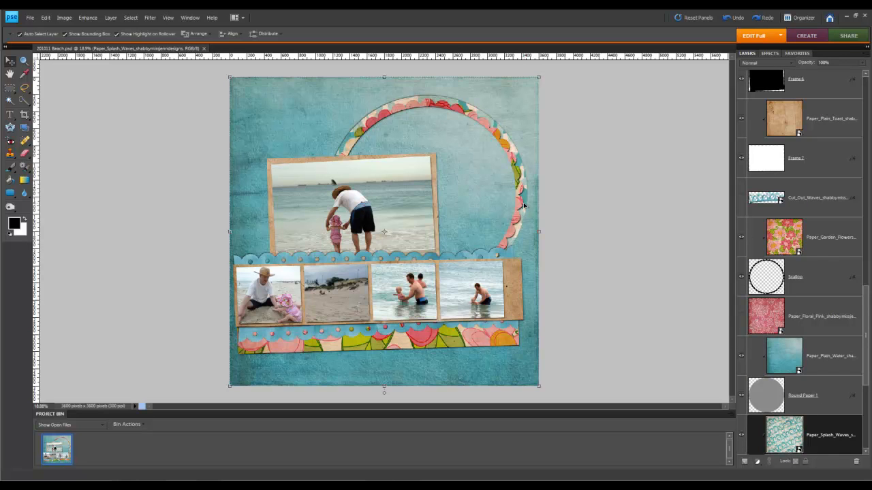
click(489, 197)
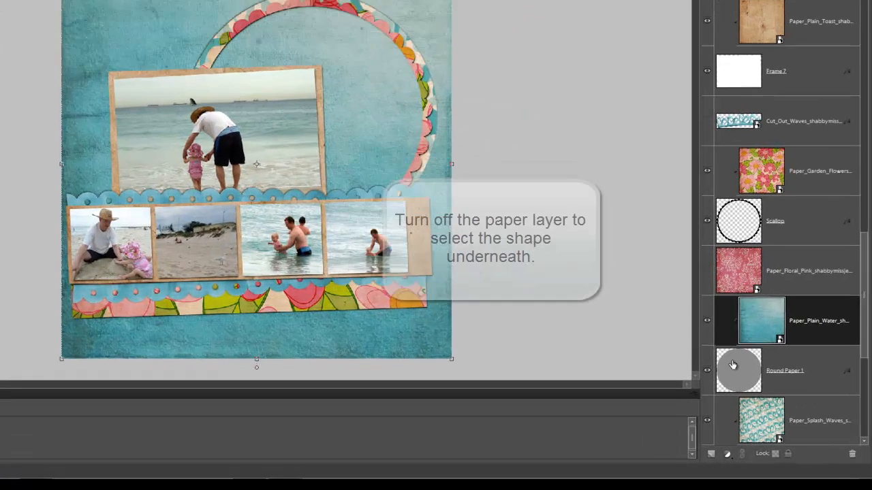
click(762, 393)
click(740, 356)
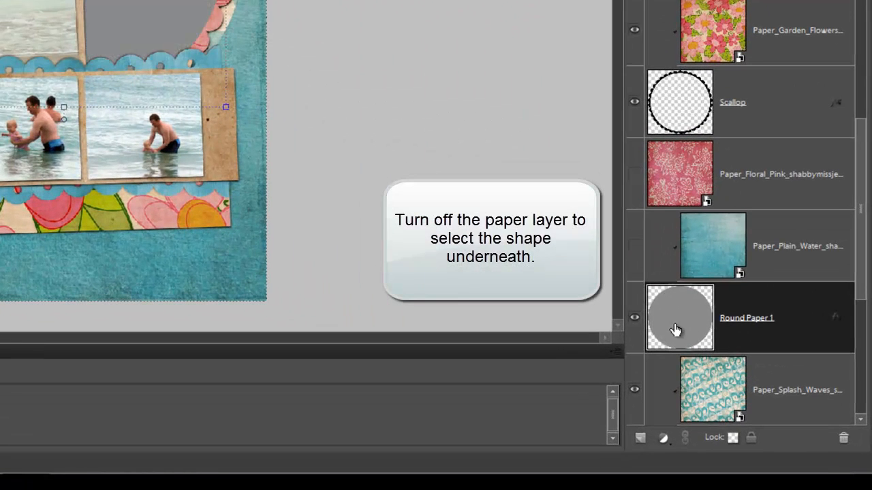
Link the garden flowers paper on the scalloped ring with its Scallop shape layer
click(215, 15)
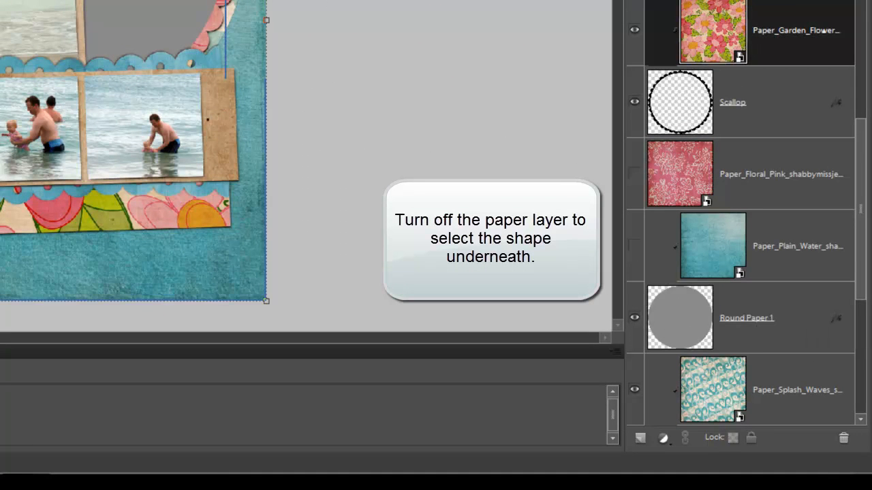
shift+click(677, 116)
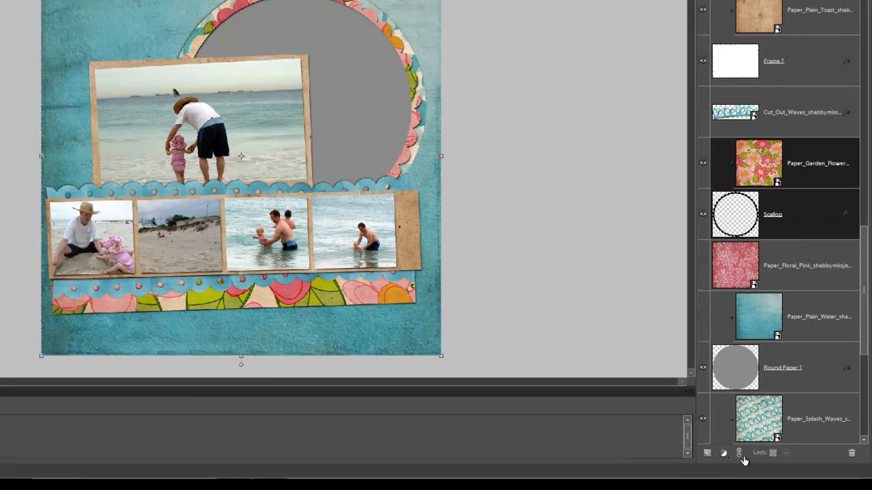
click(685, 437)
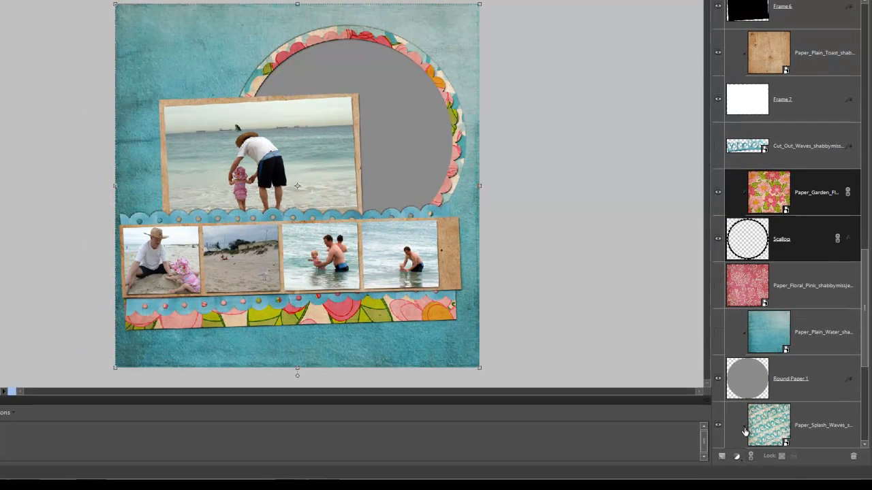
Link the splash waves paper at the ring's outer edge with its Round Paper 2 shape layer
click(528, 109)
click(407, 45)
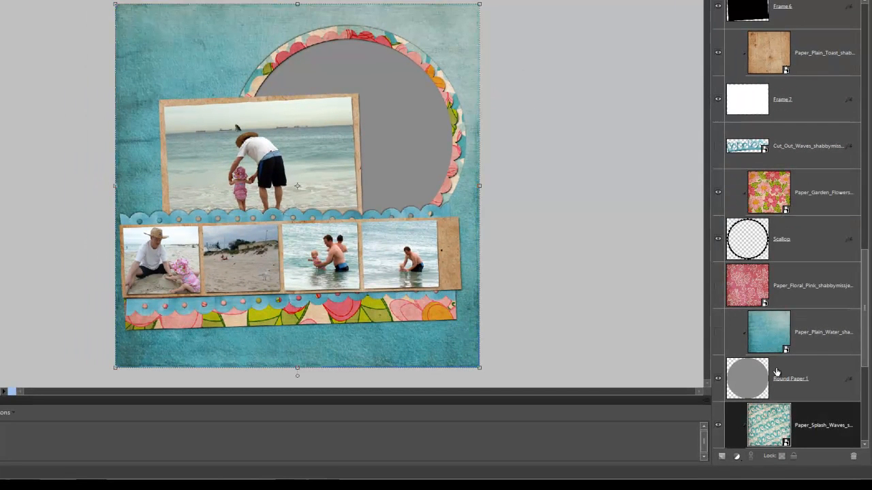
scroll(812, 362, down, 3)
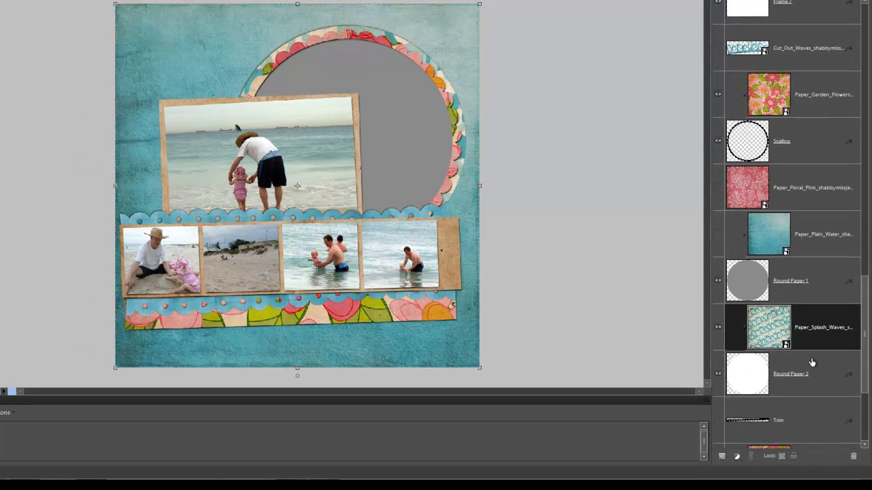
ctrl+click(756, 374)
click(750, 455)
Show and hide the plain water paper over Round Paper 1 to compare the circle with and without it
click(769, 251)
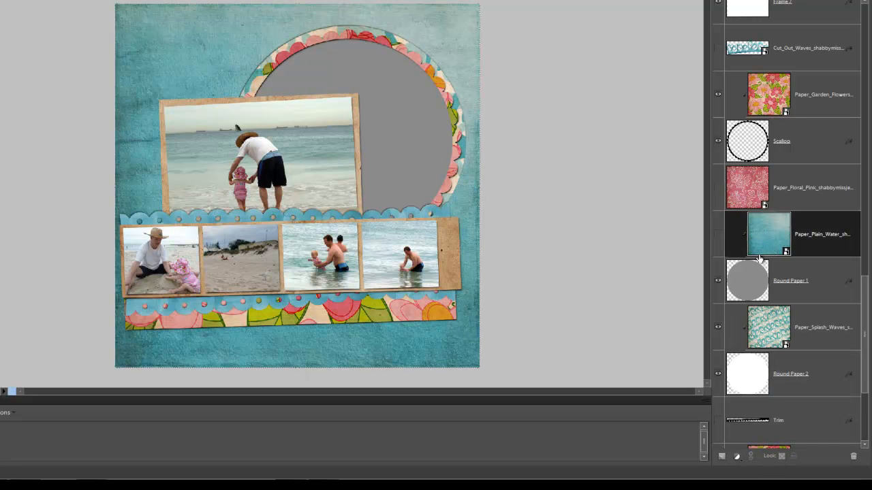
click(718, 236)
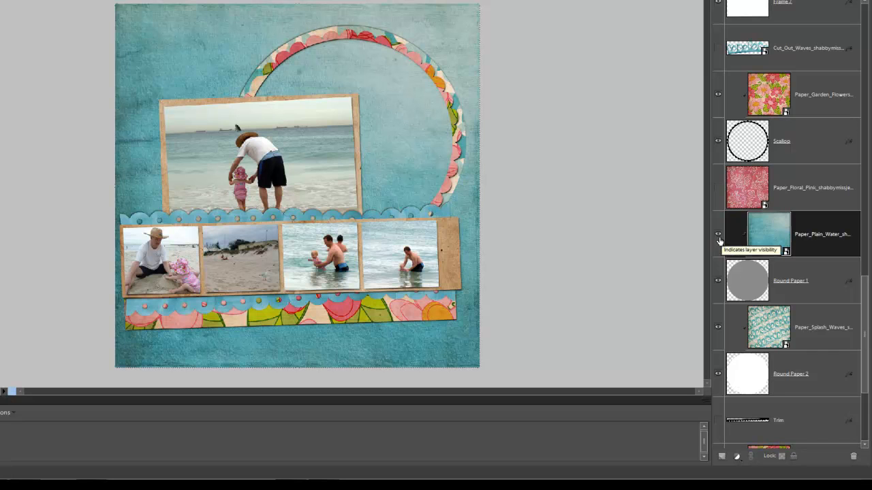
click(719, 239)
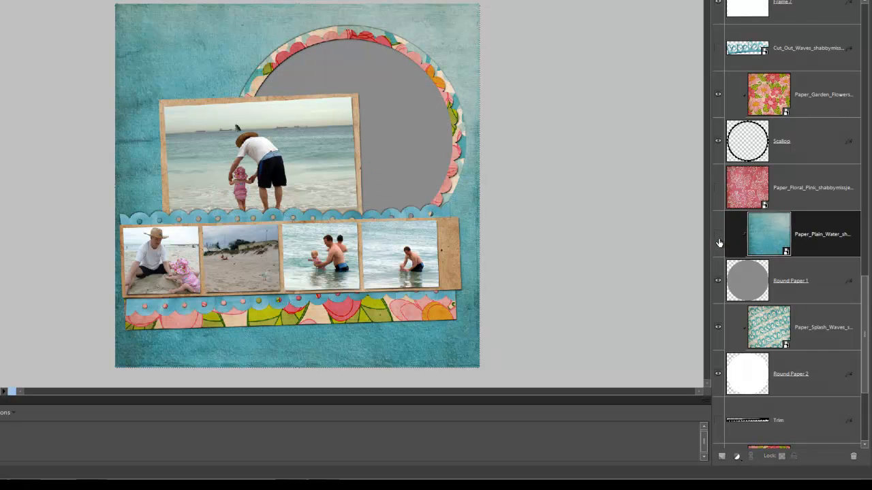
Select Round Paper 1, the garden flowers paper and the splash waves paper together and move the circle down and left behind the large photo
click(395, 130)
shift+click(439, 87)
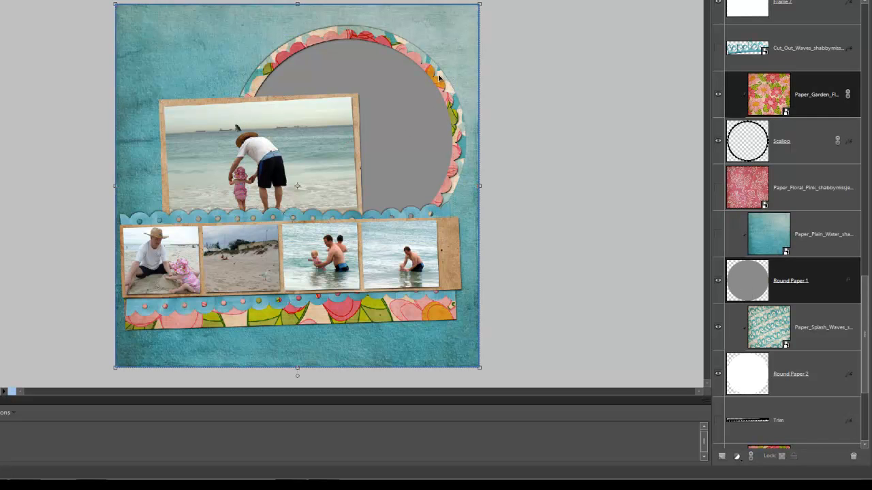
shift+click(442, 76)
drag(429, 83, 379, 97)
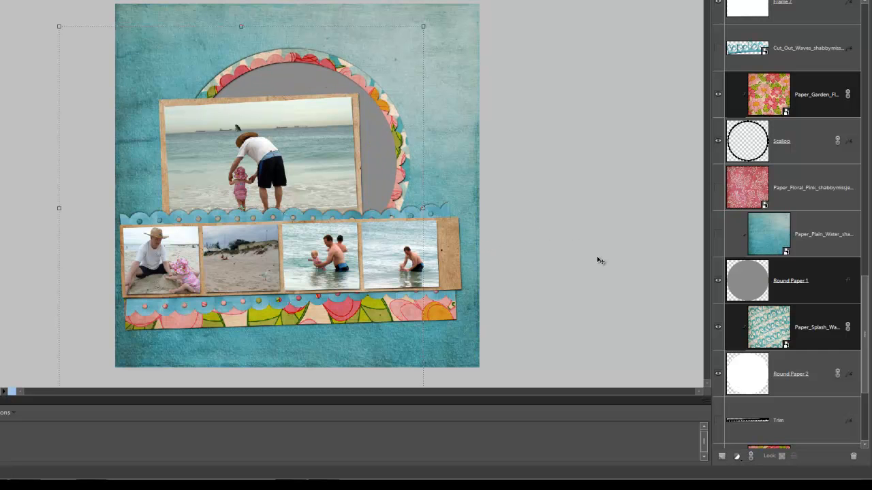
Make the plain water paper over the circle visible again and deselect all layers
click(717, 240)
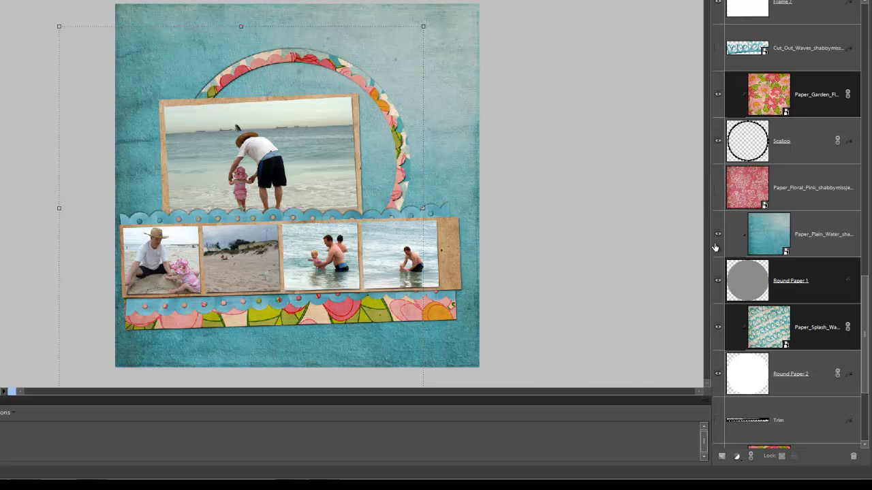
click(718, 240)
click(718, 238)
click(589, 206)
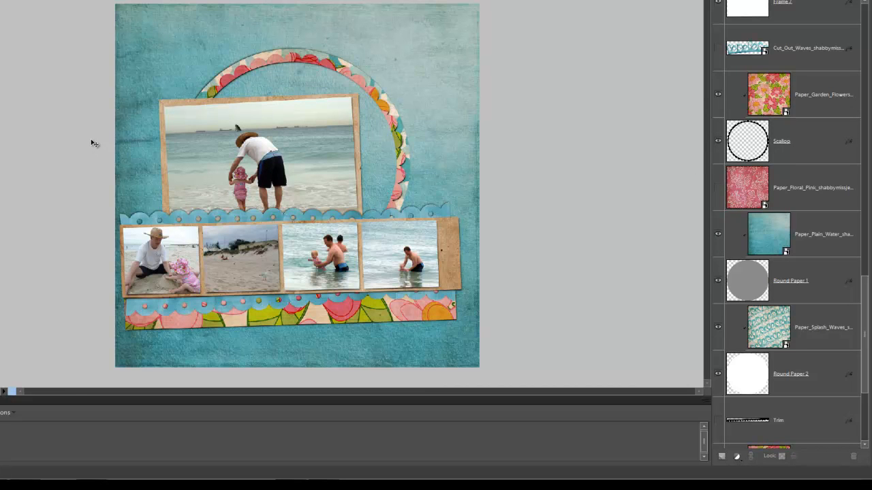
Rotate the scalloped trim beneath the photo strip slightly clockwise, checking it against the upper trim
click(136, 209)
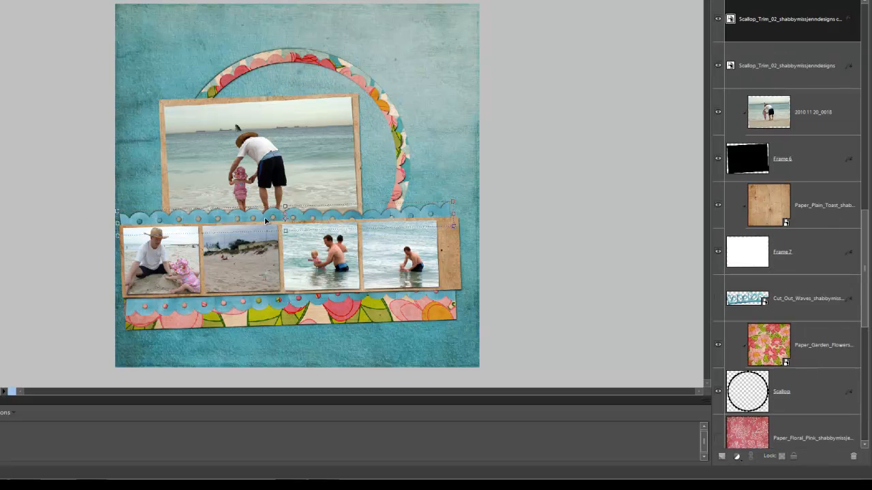
click(289, 305)
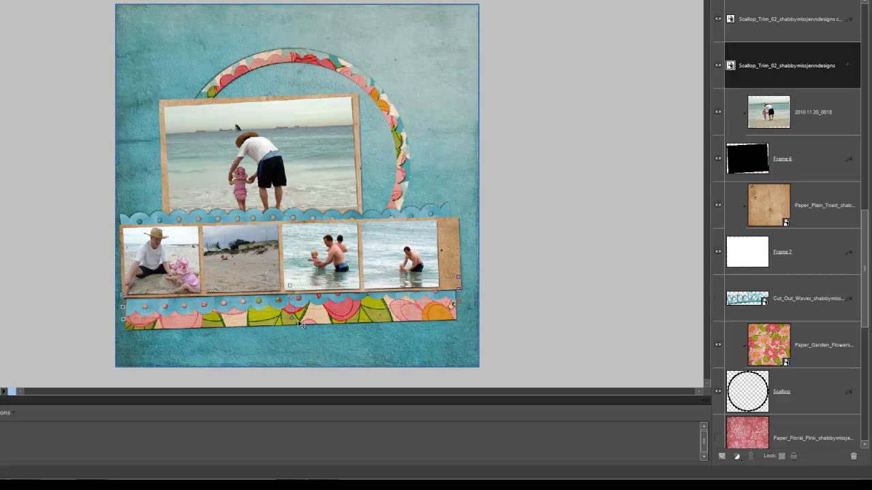
drag(292, 318, 291, 320)
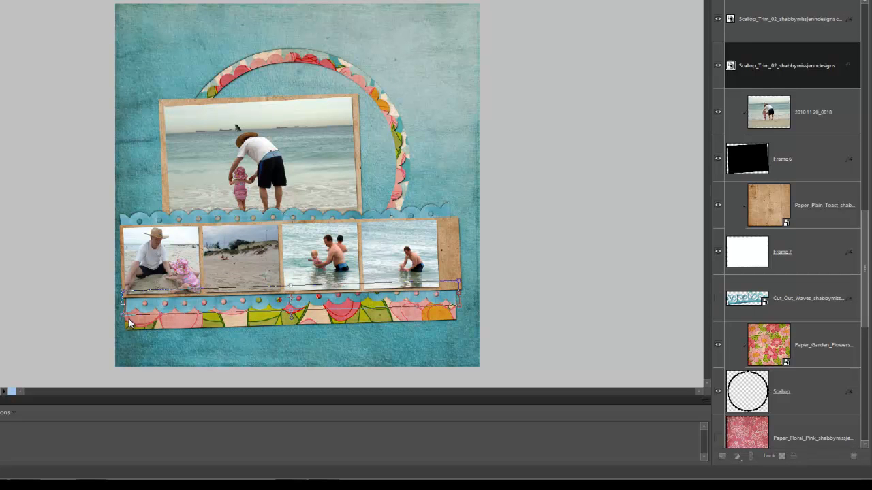
click(336, 216)
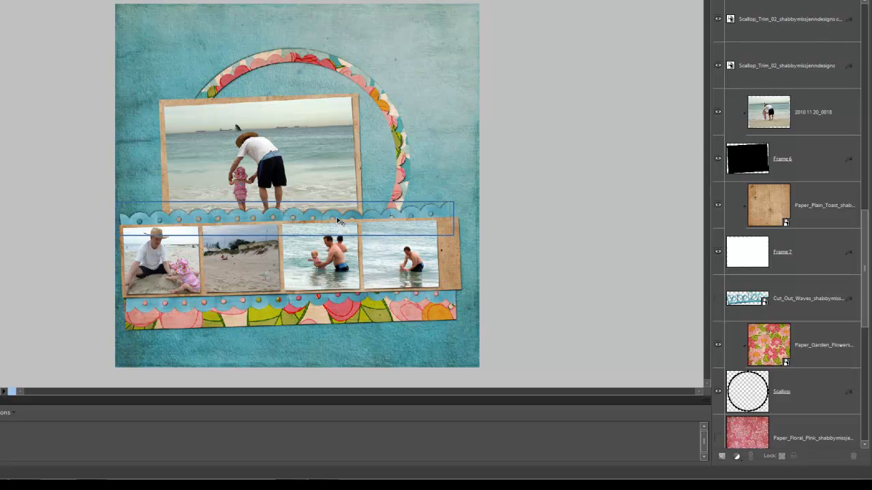
click(337, 216)
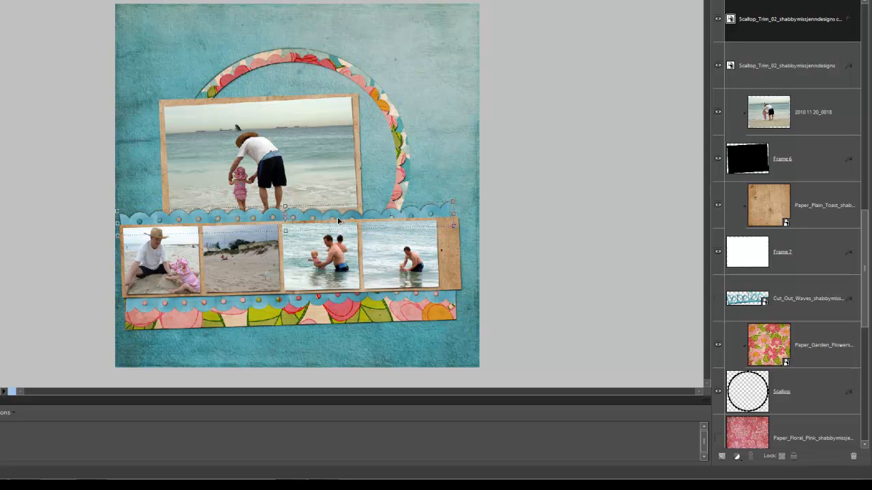
Duplicate the scalloped trim beneath the photo strip and flip the copied layer horizontally
click(319, 307)
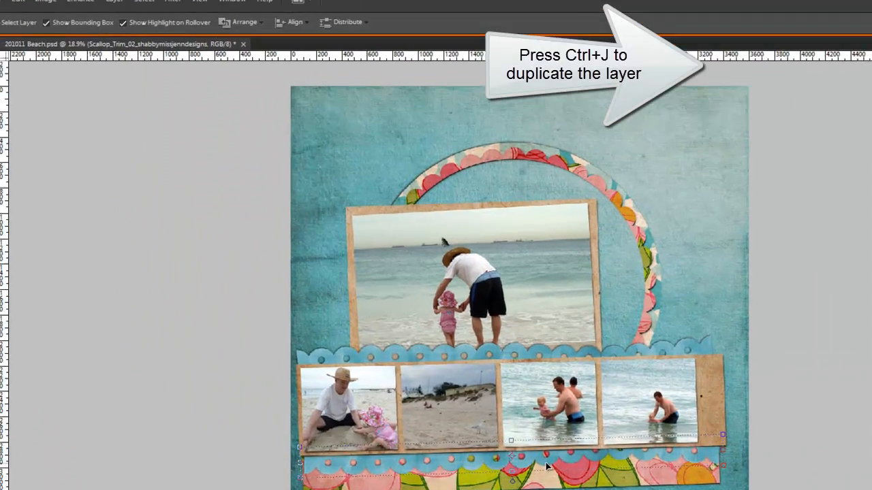
key(ctrl+j)
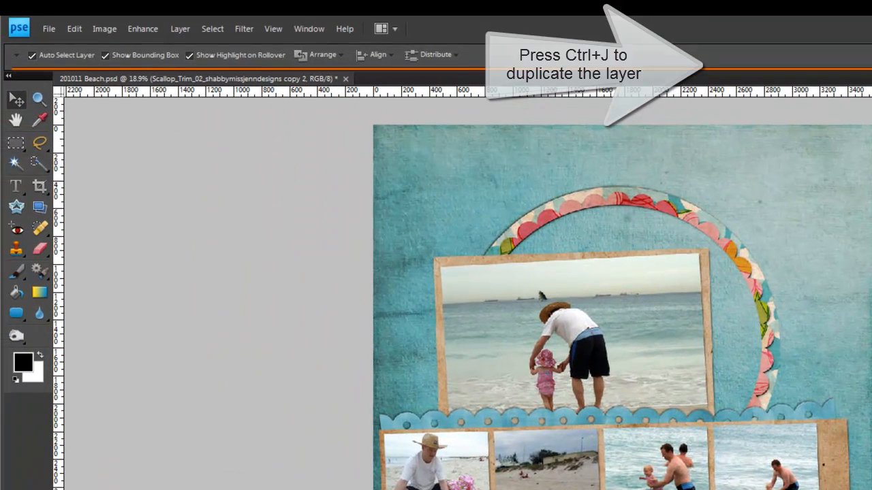
click(105, 29)
mouse_move(111, 49)
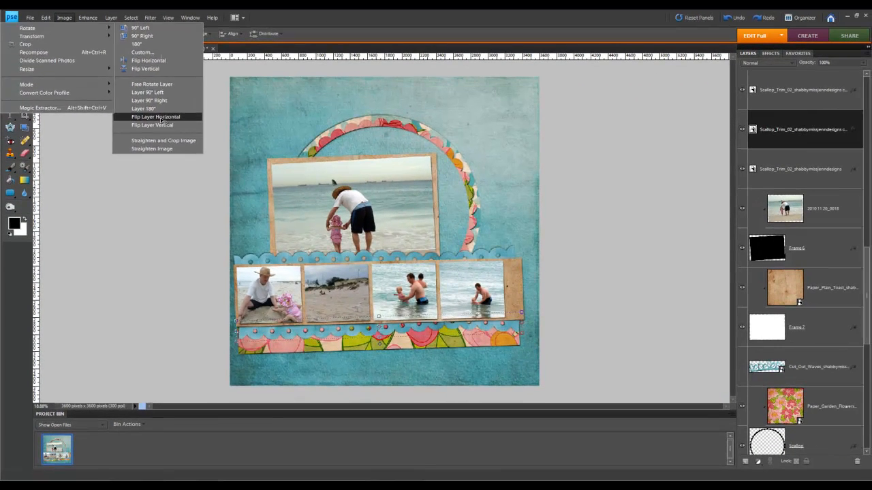
click(181, 131)
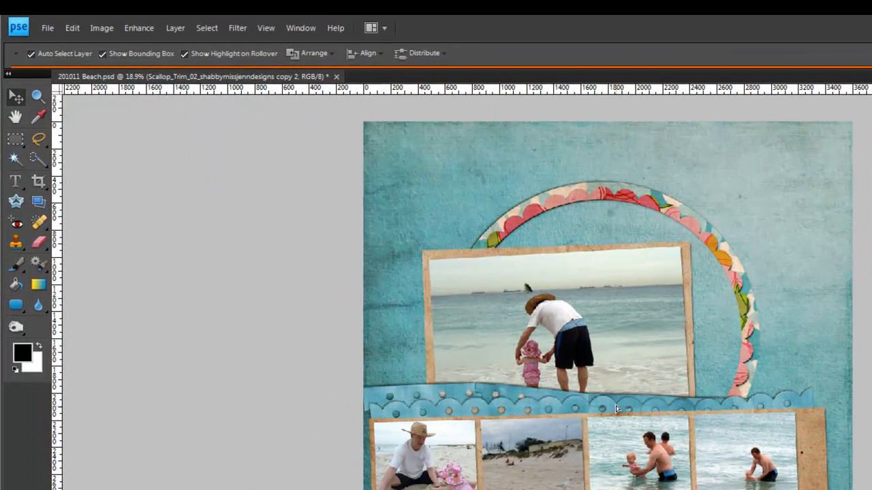
Flip the copied trim vertically and try it over the existing upper scalloped trim
drag(616, 408, 627, 386)
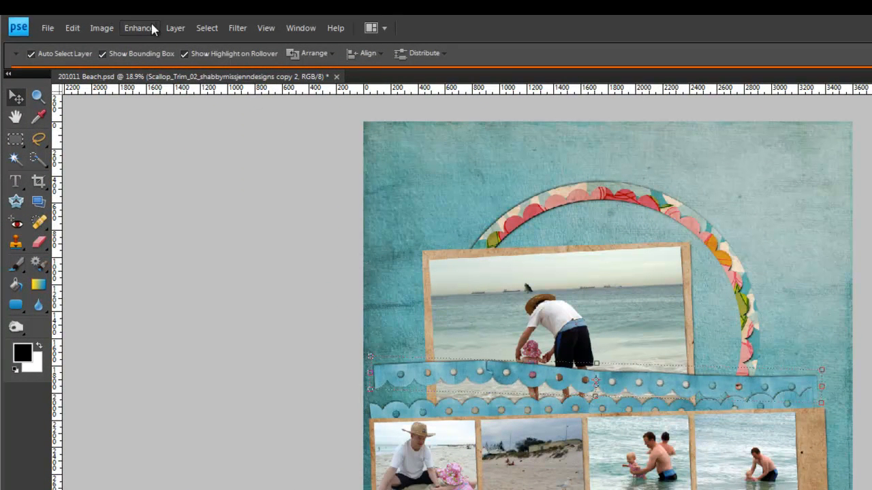
click(92, 30)
mouse_move(109, 46)
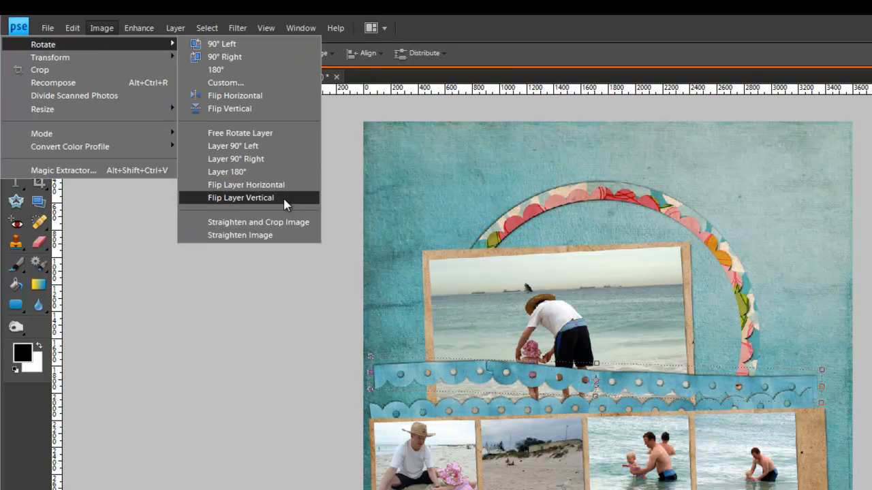
click(240, 198)
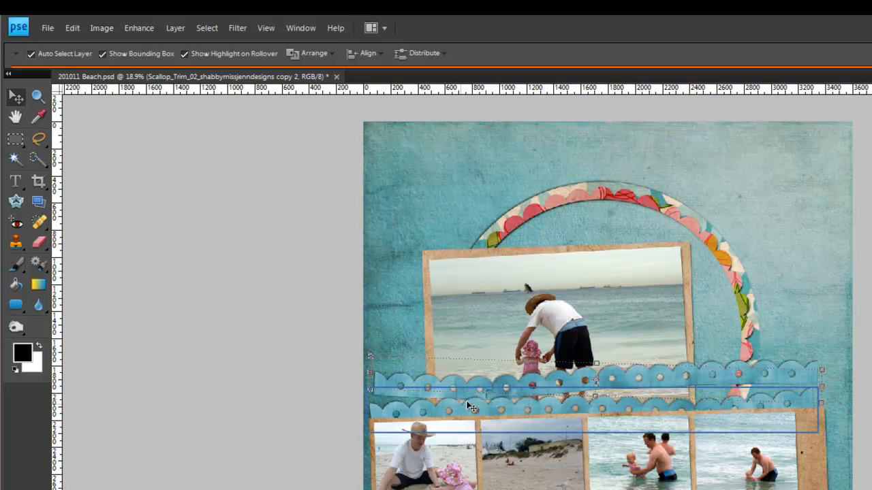
drag(627, 379, 629, 409)
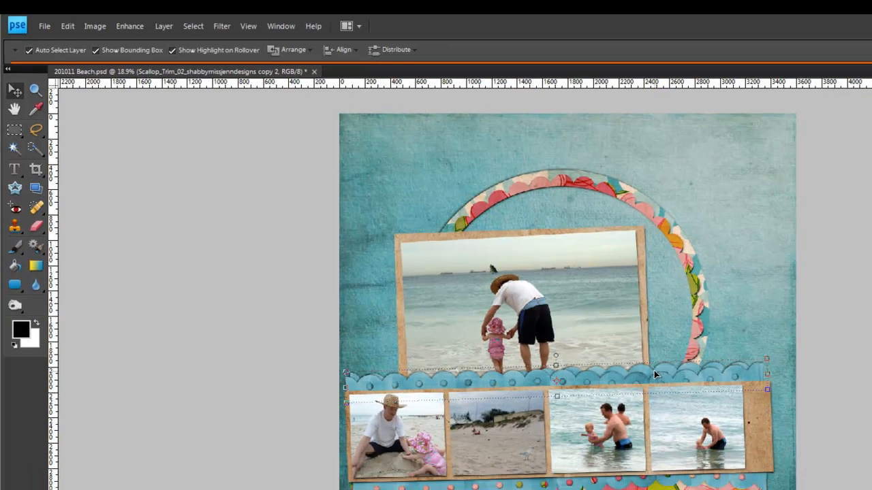
drag(654, 375, 654, 349)
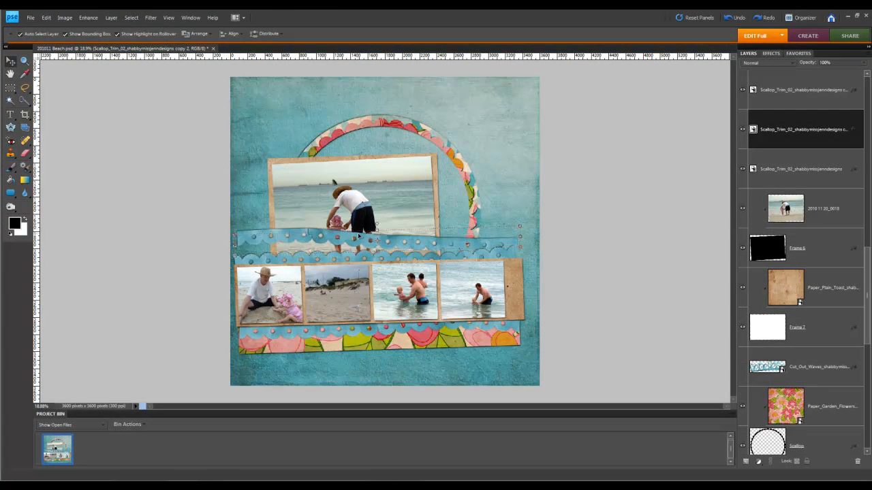
Move the copied trim below the floral strip and reorder its layer directly above the plain water background paper
drag(366, 241, 424, 384)
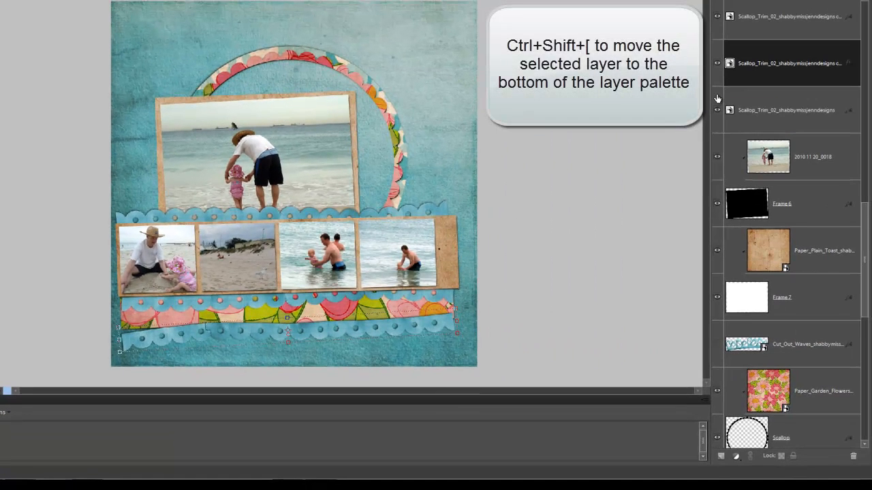
key(ctrl+shift+bracketleft)
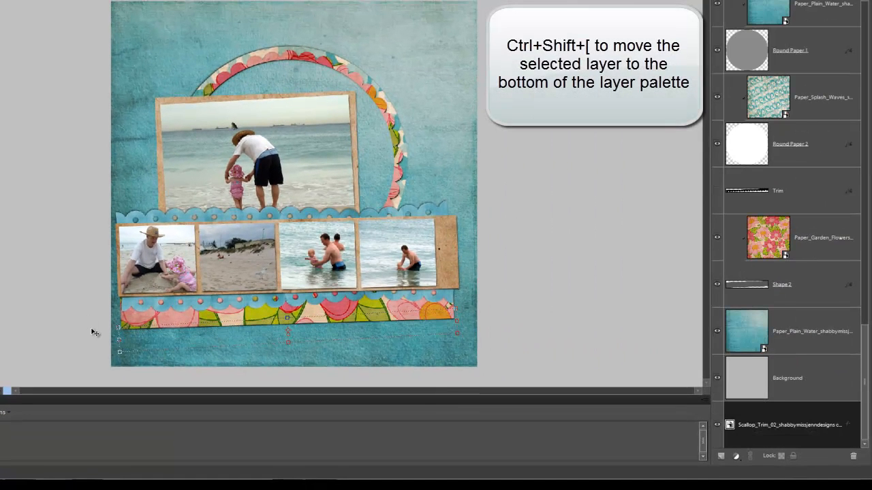
key(ctrl+bracketright)
key(ctrl+bracketright)
key(ctrl+bracketright)
key(ctrl+bracketleft)
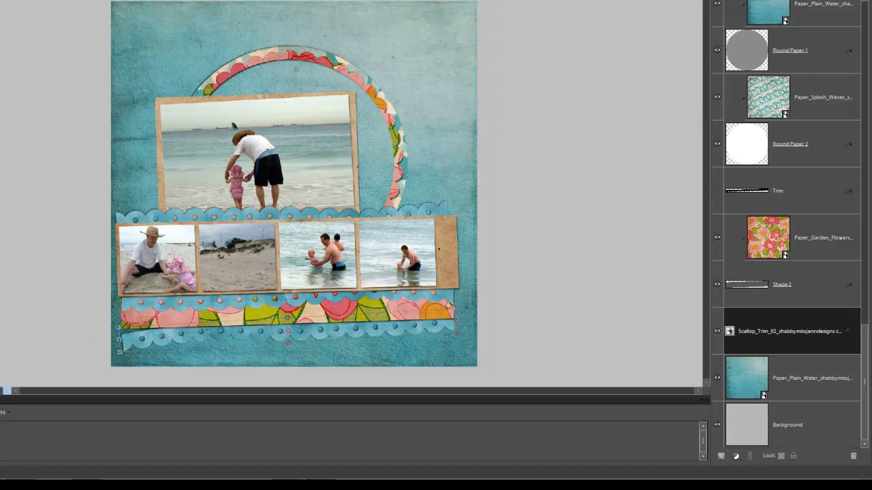
Nudge the scalloped trim below the floral strip slightly and bring its layer to the top of the layer order
click(25, 263)
drag(173, 337, 172, 338)
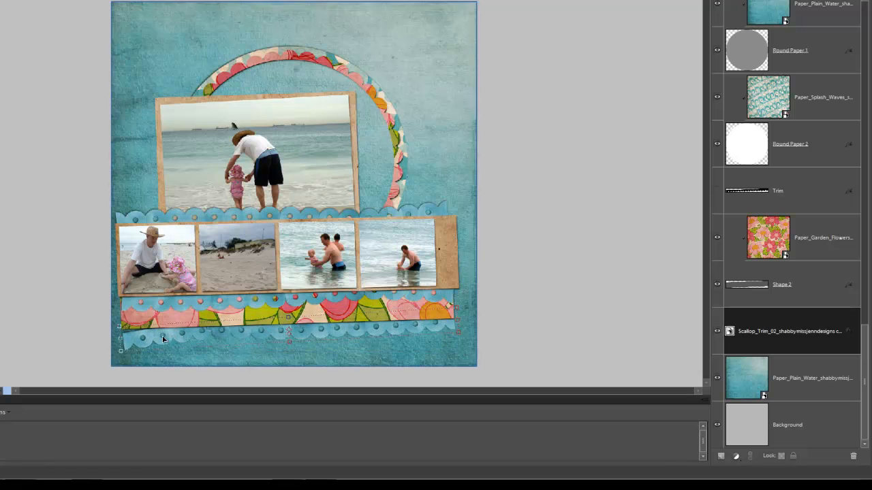
click(90, 314)
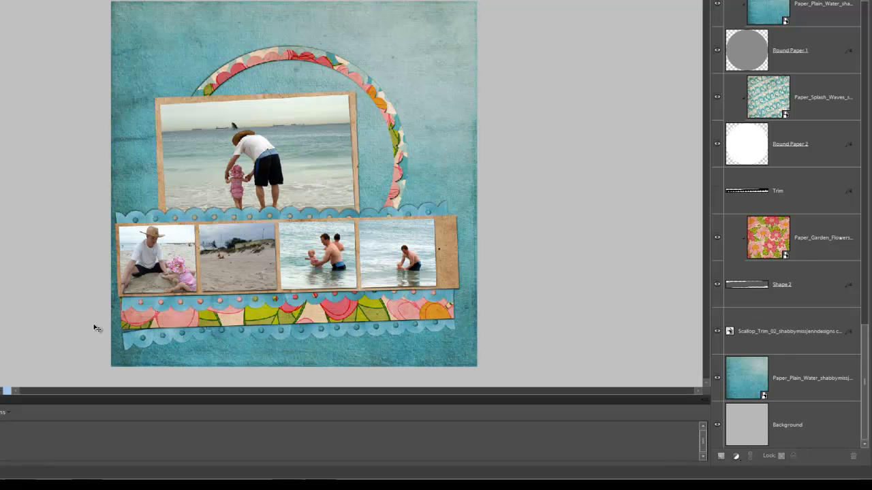
click(170, 336)
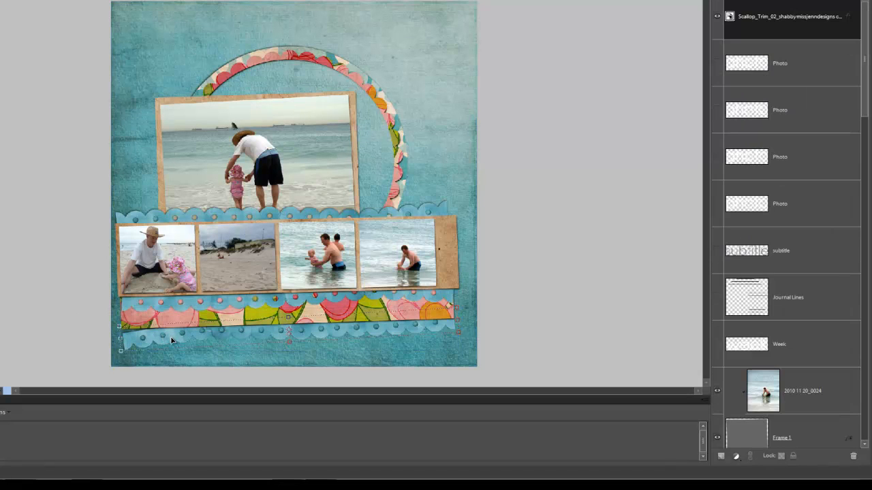
Undo bringing the lower scalloped trim to the top of the layer order and try rotating the trim slightly below the floral strip
key(ctrl+z)
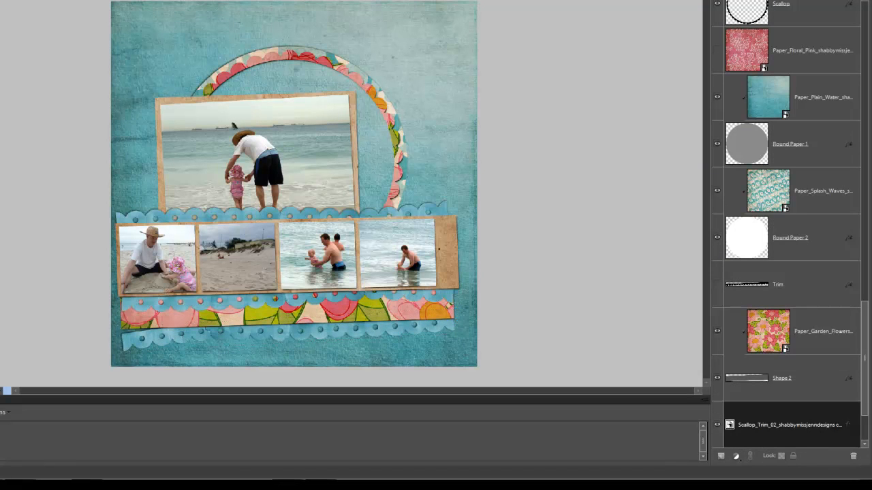
click(164, 338)
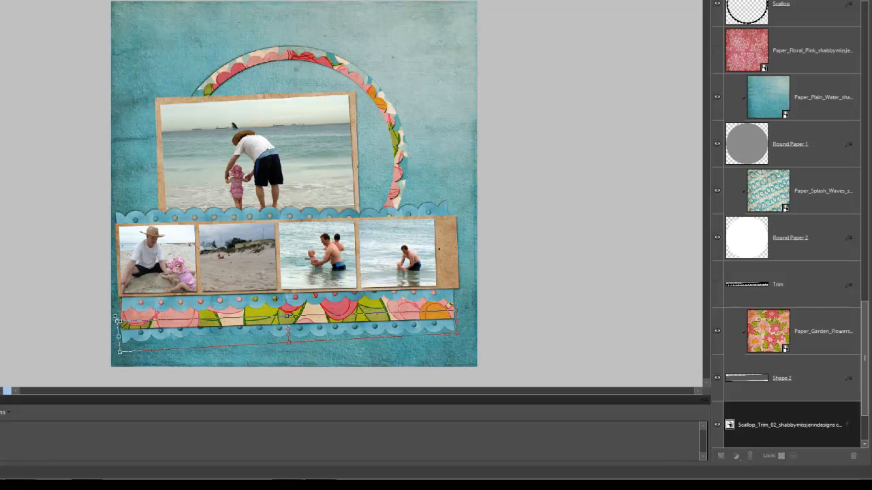
key(Return)
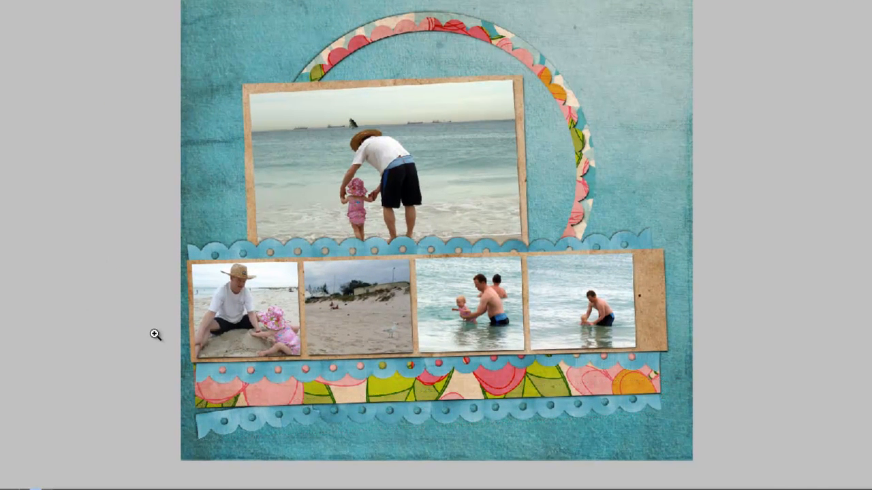
Select the drooping left end of the lower scalloped trim with a rectangular marquee and copy it to a new layer
drag(154, 334, 332, 448)
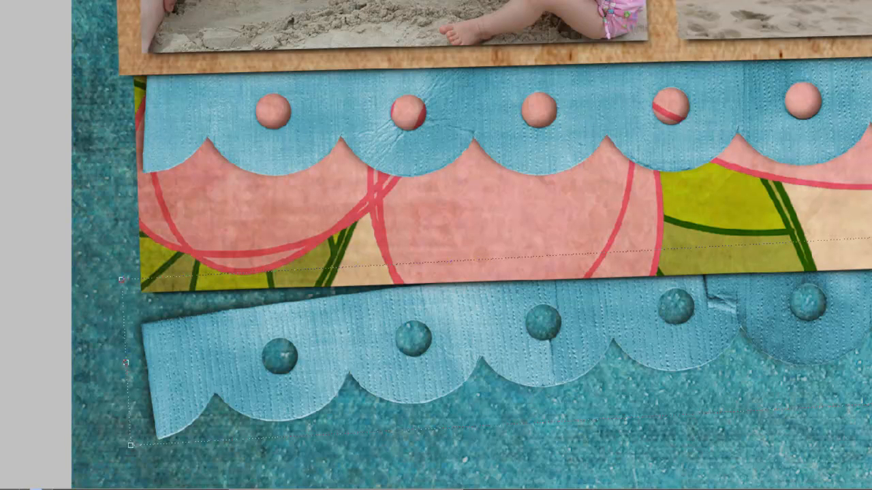
drag(671, 411, 661, 440)
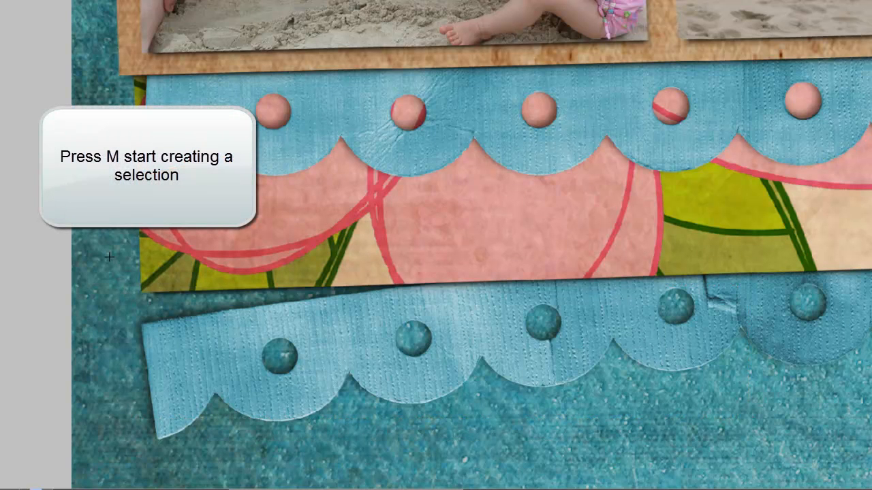
drag(109, 257, 710, 457)
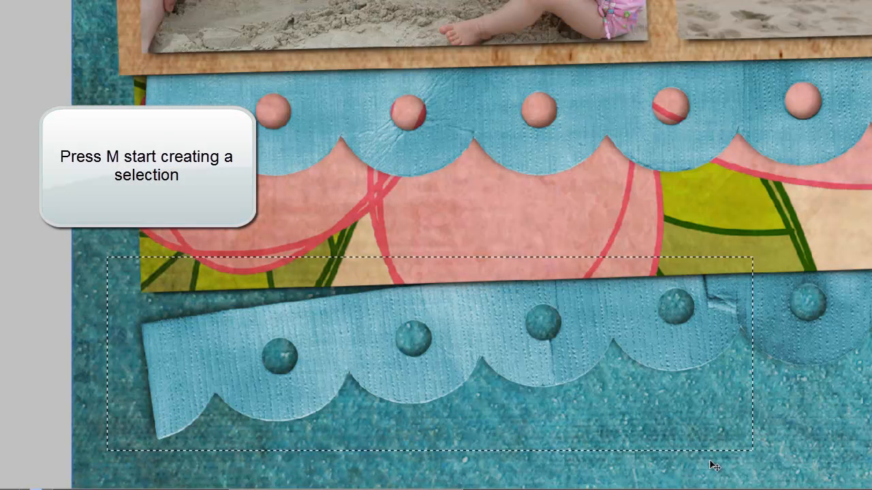
click(709, 461)
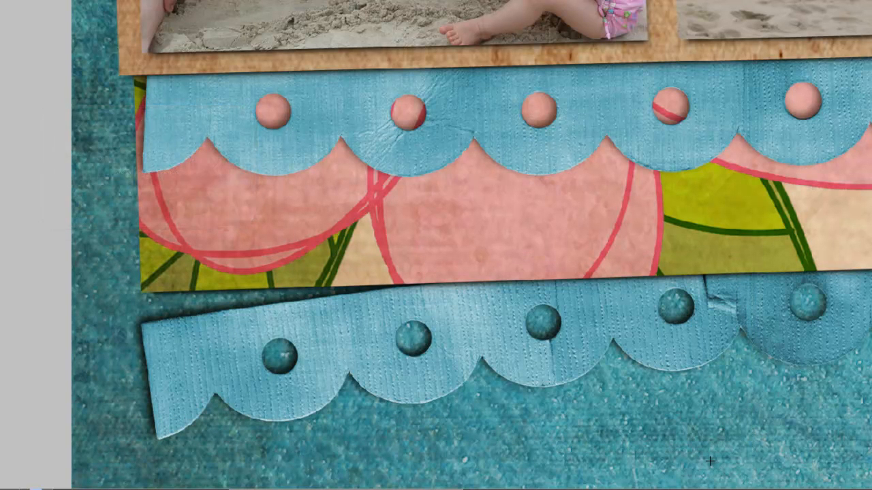
key(v)
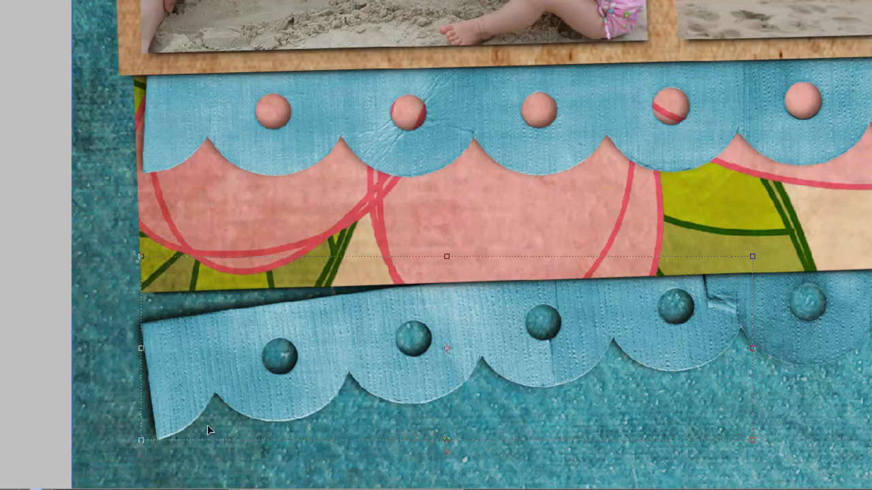
Rotate the copied trim piece slightly clockwise and move it so it follows the lower edge of the floral strip
drag(449, 460, 441, 443)
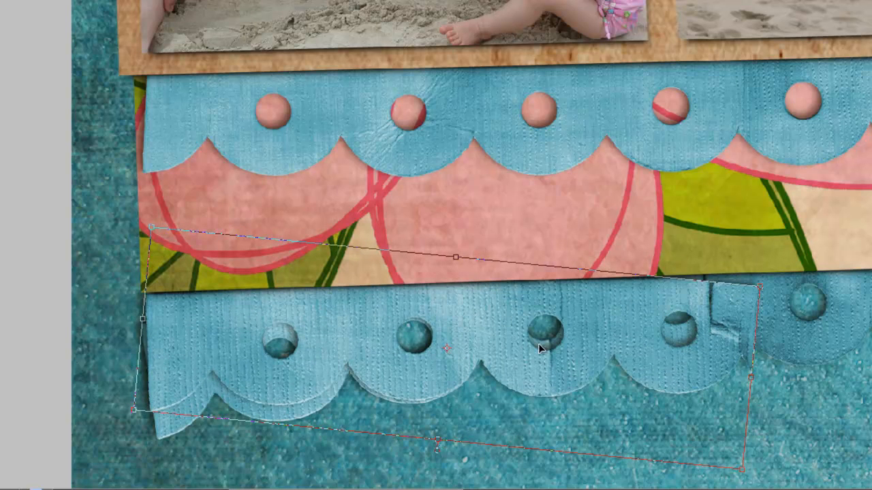
drag(506, 321, 504, 314)
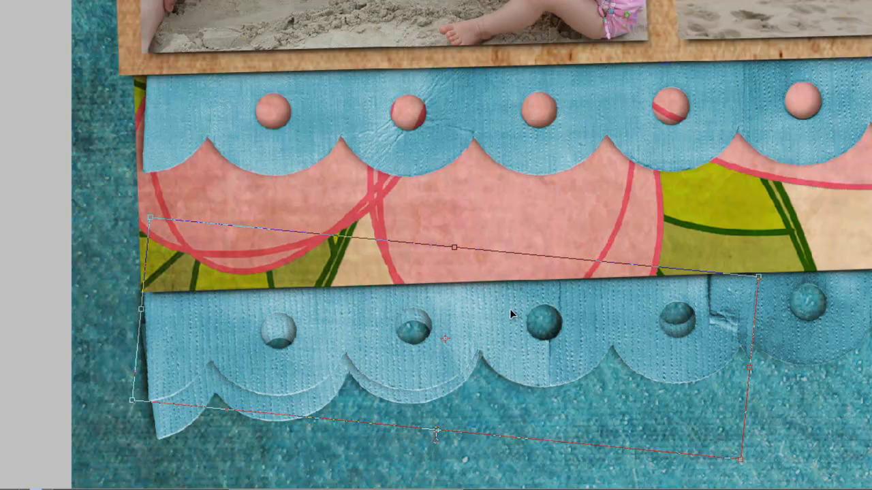
key(Return)
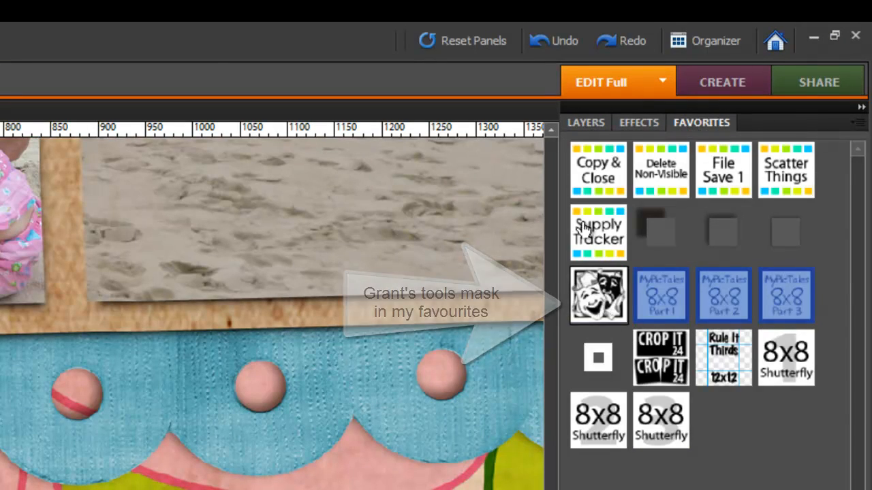
Add a layer mask to the original lower trim and set up a hard round 60 px brush with black as the foreground colour
click(585, 122)
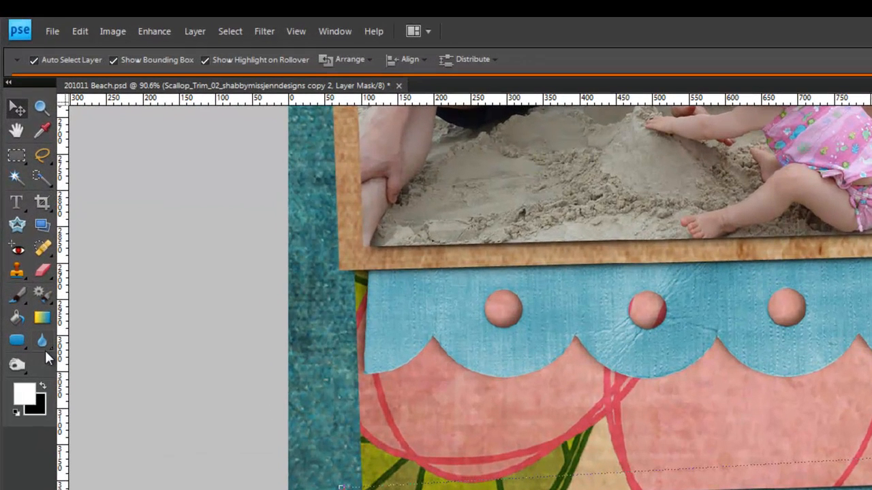
key(x)
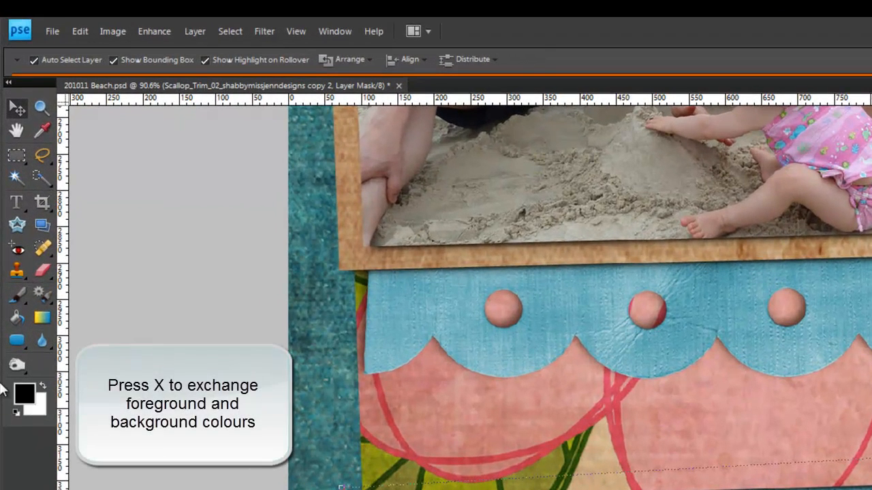
click(19, 294)
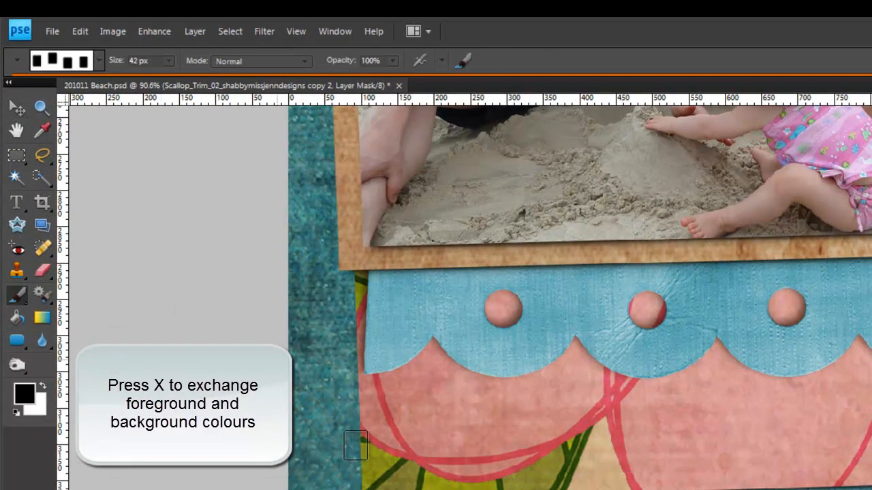
click(99, 61)
click(133, 150)
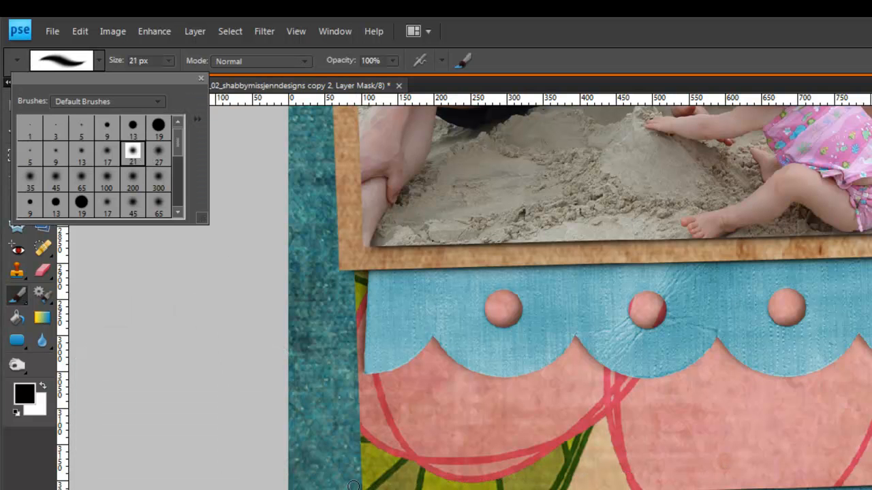
click(158, 125)
click(560, 66)
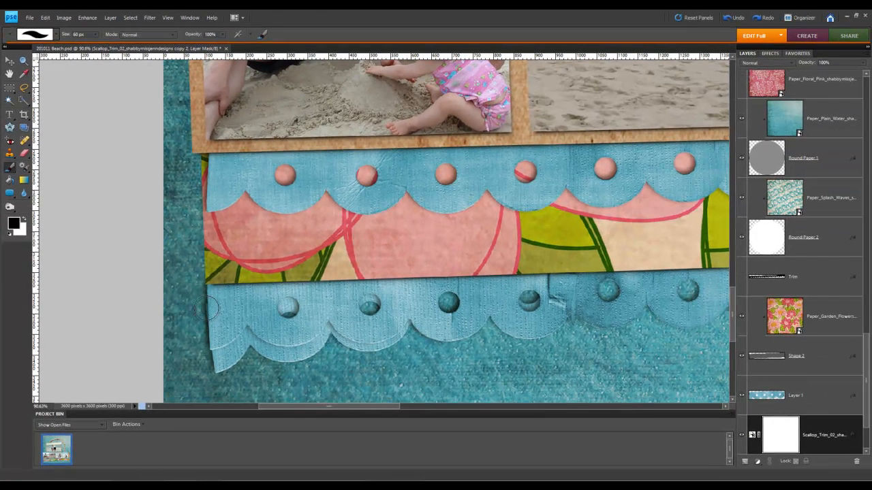
Mask out the original trim's left end beneath the rotated piece by brushing and filling a rectangular selection with black
mouse_move(207, 301)
mouse_down()
mouse_move(235, 371)
mouse_move(218, 310)
mouse_move(214, 381)
mouse_move(241, 351)
mouse_move(239, 377)
mouse_move(256, 344)
mouse_move(253, 366)
mouse_move(269, 338)
mouse_move(269, 279)
mouse_move(278, 296)
mouse_move(284, 289)
mouse_move(284, 366)
mouse_move(294, 351)
mouse_move(294, 363)
mouse_move(331, 287)
mouse_move(330, 345)
mouse_move(376, 262)
mouse_up()
click(9, 88)
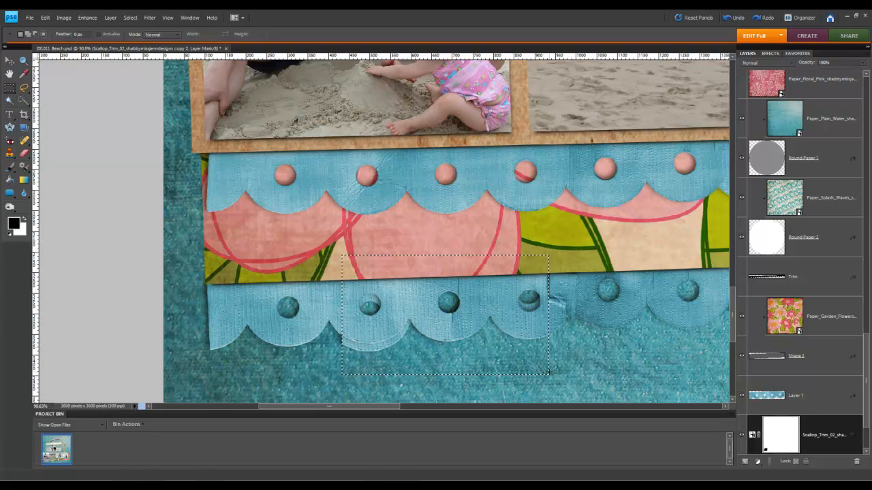
key(x)
key(Delete)
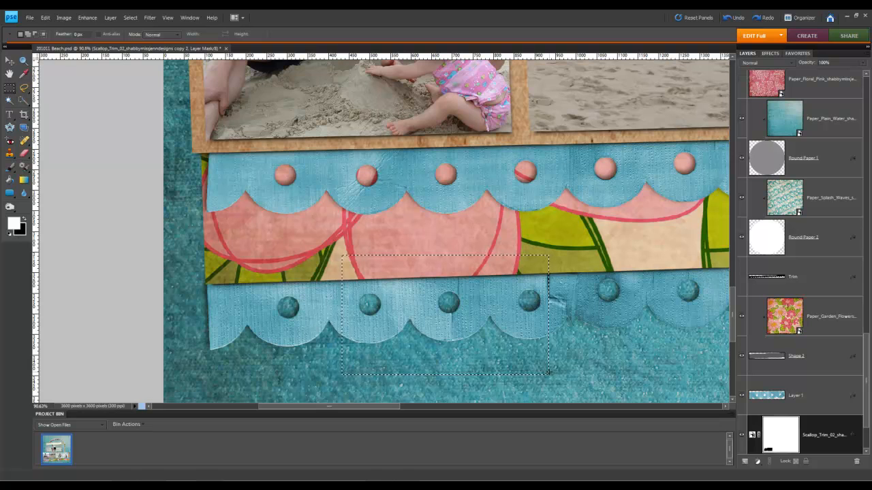
key(ctrl+d)
Add a layer mask to the rotated trim piece on Layer 1
click(8, 63)
click(564, 318)
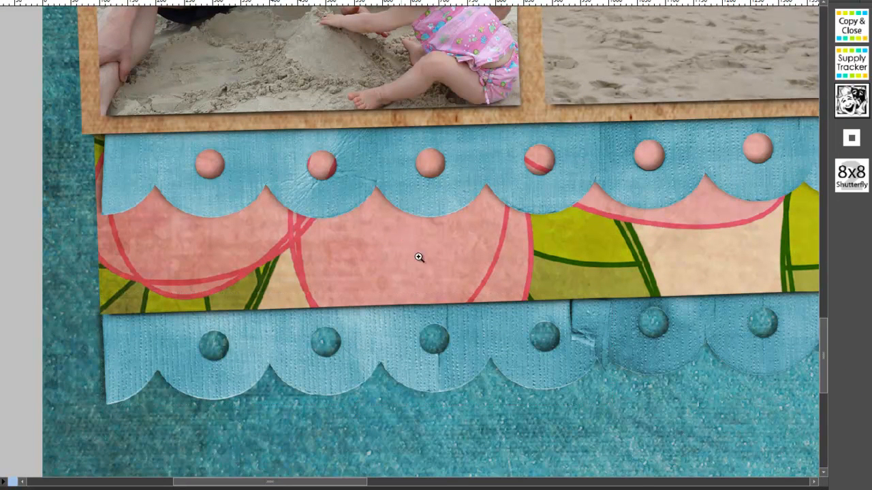
click(634, 419)
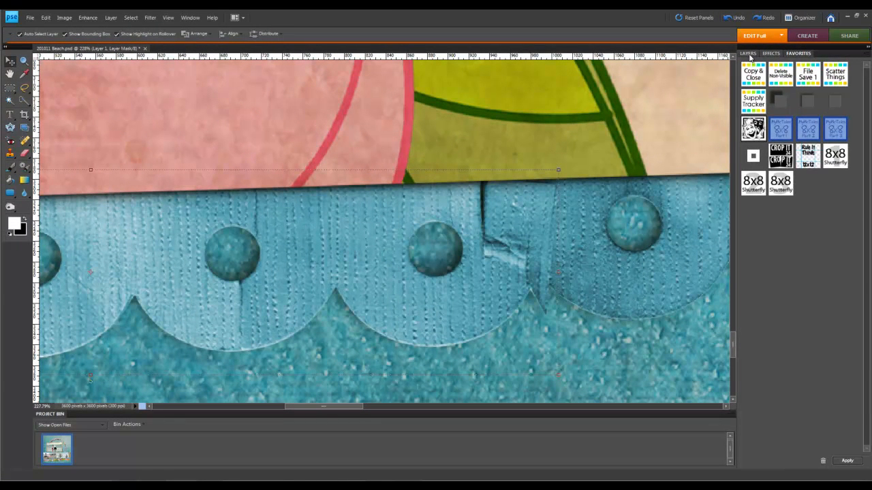
click(747, 53)
Place Layer 1 below the original trim layer and shift the piece upward so its scallops meet the original's
drag(763, 396, 764, 417)
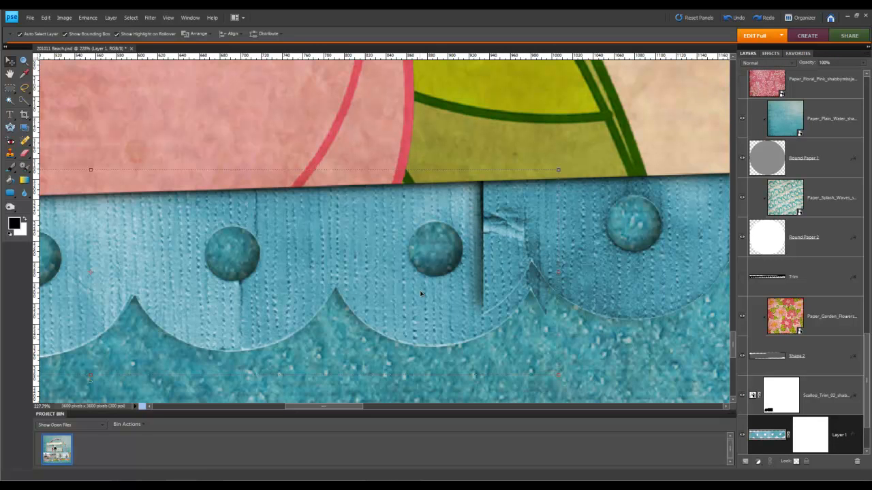
drag(423, 304, 428, 293)
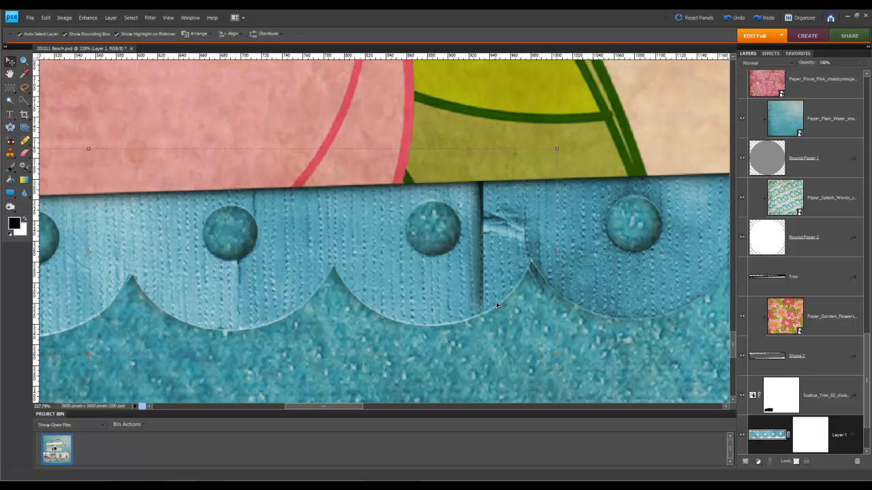
Paint black on Layer 1's mask to hide the overlapping sliver where the two trim pieces join
key(b)
drag(537, 295, 538, 283)
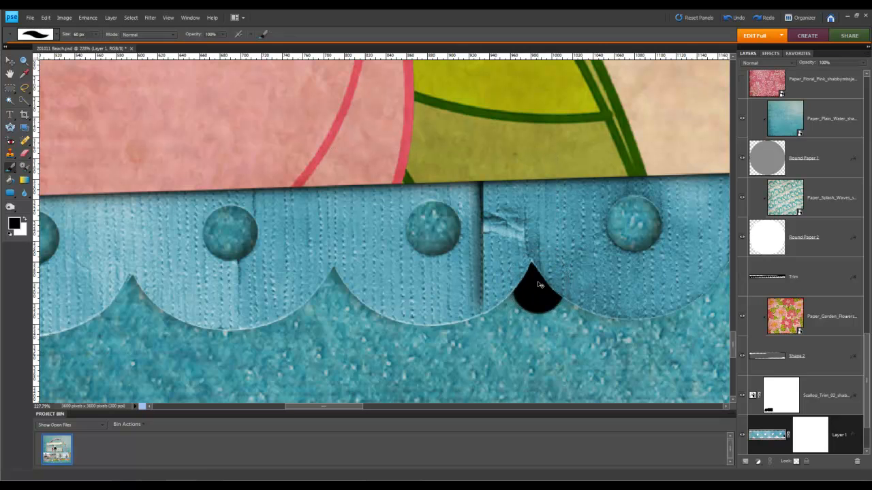
key(ctrl+z)
click(807, 435)
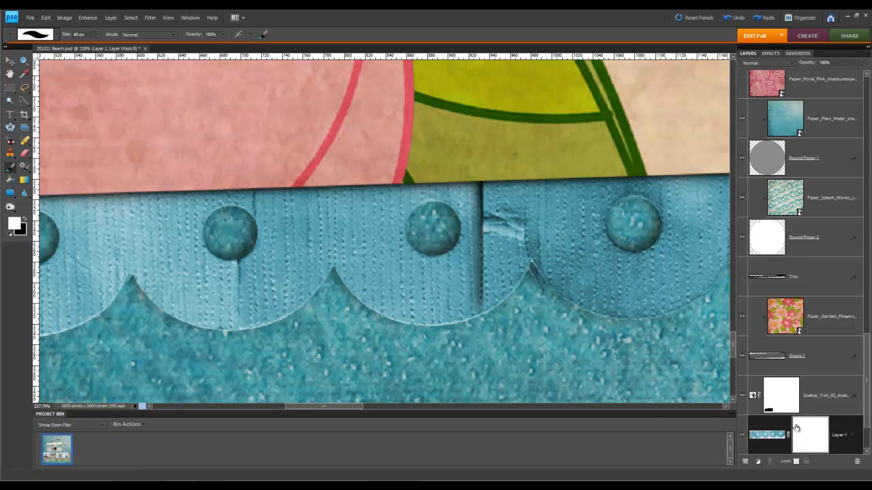
key(x)
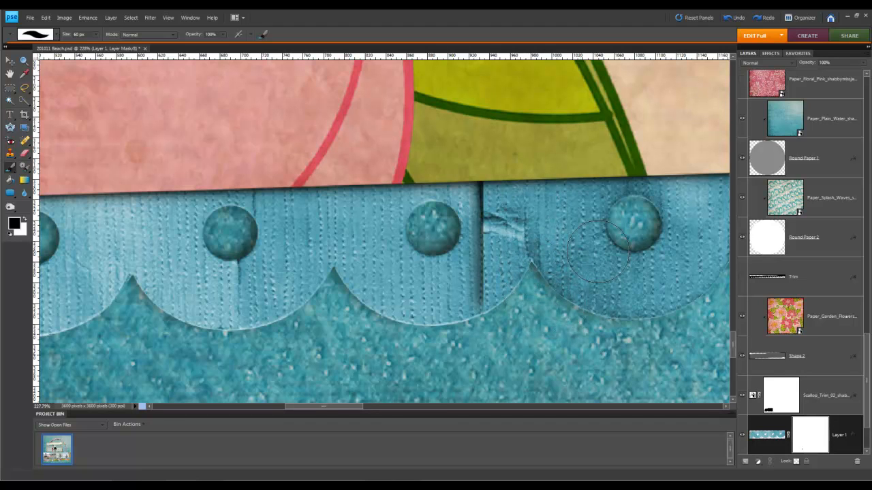
Bring Layer 1 above the original scalloped trim layer and deselect the trims
click(11, 61)
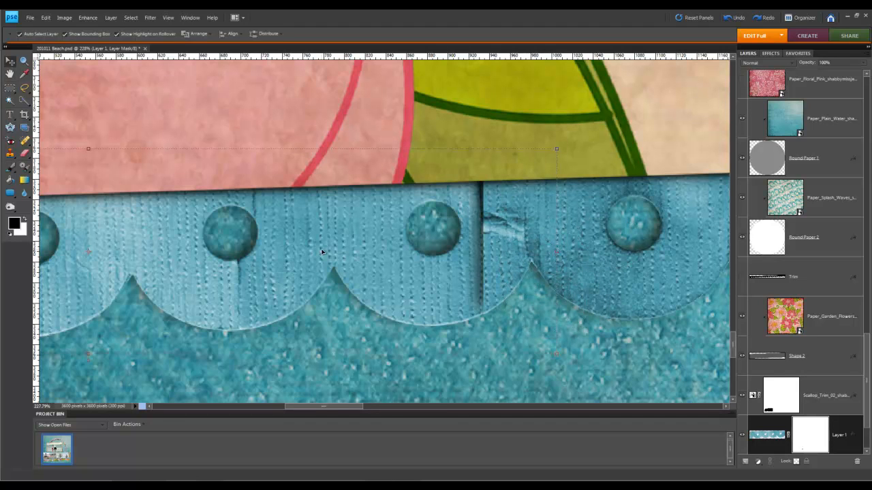
key(ctrl+bracketright)
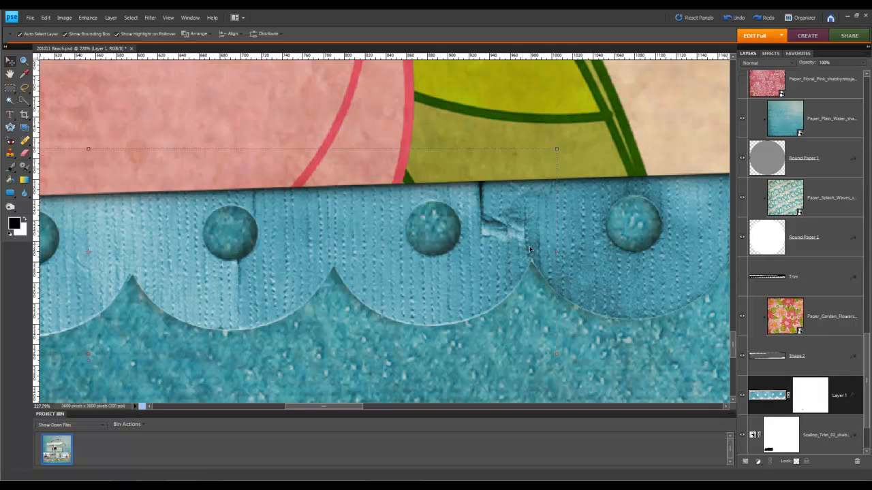
click(600, 276)
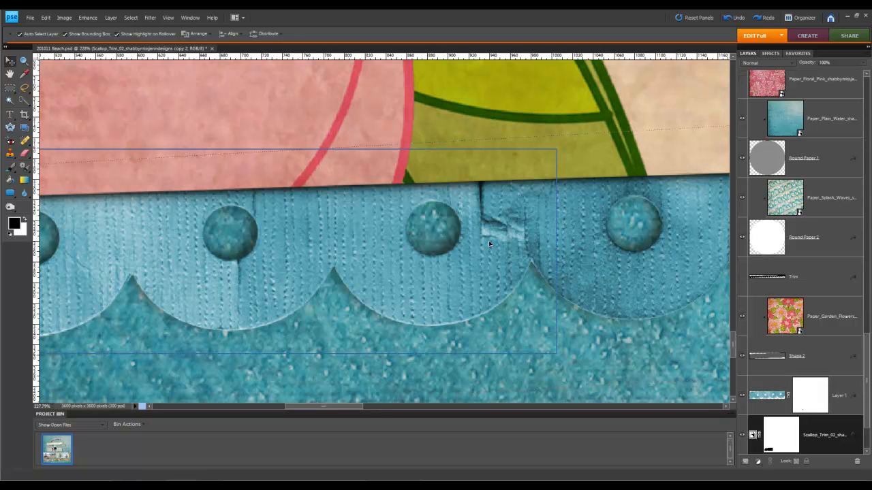
key(ctrl+0)
click(116, 306)
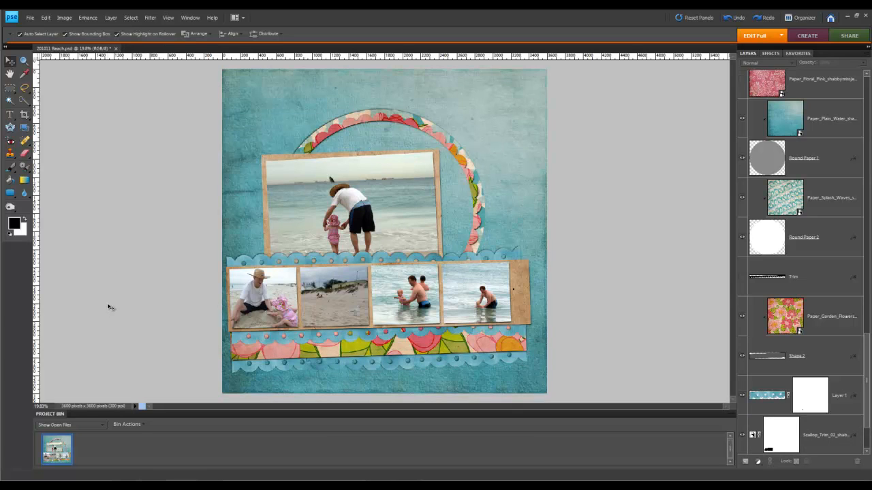
Save the layout as 201011 Beach.psd in Photoshop format, replacing the existing file
key(ctrl+shift+s)
click(555, 244)
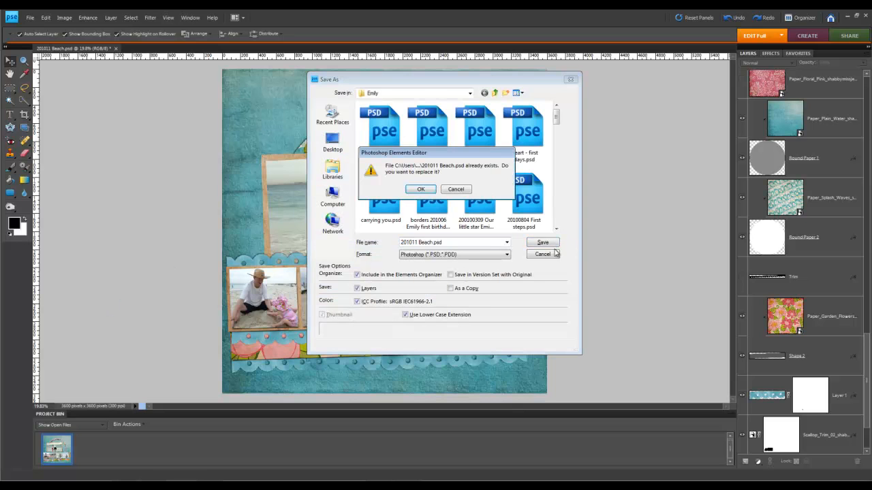
click(420, 189)
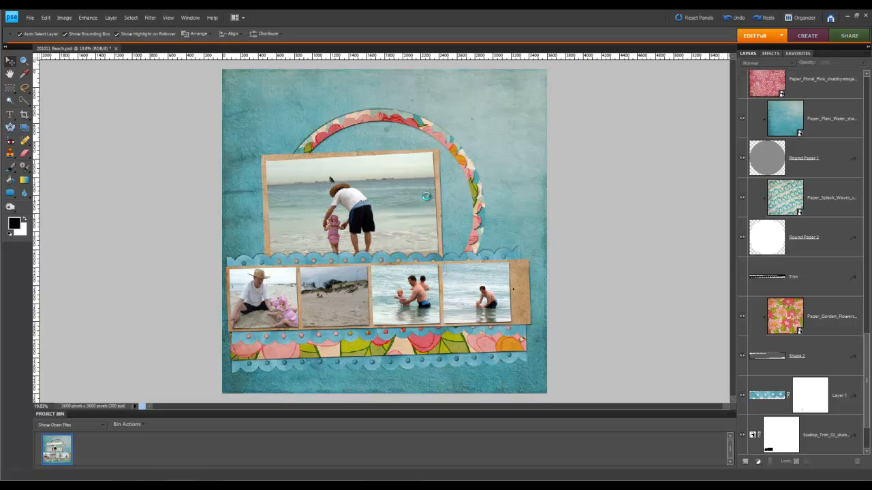
Select the Frame 7 layer behind the large beach photo and apply a drop shadow style from the favourites
click(266, 207)
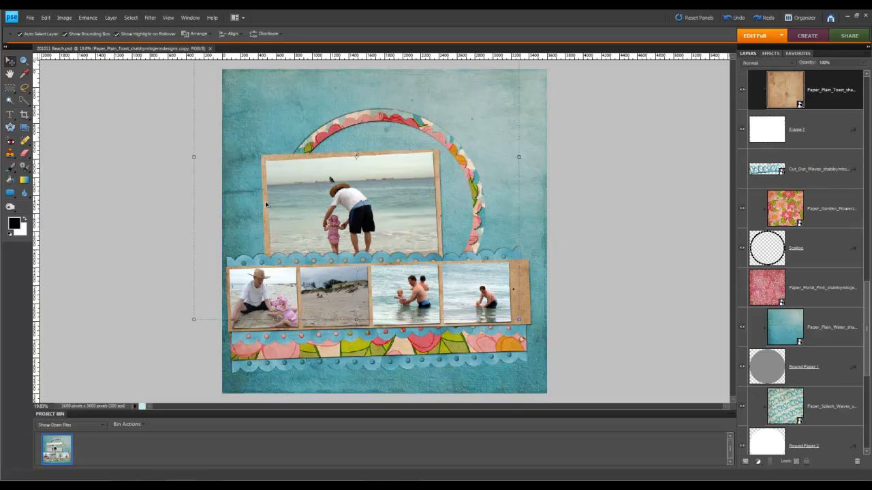
click(767, 130)
click(797, 53)
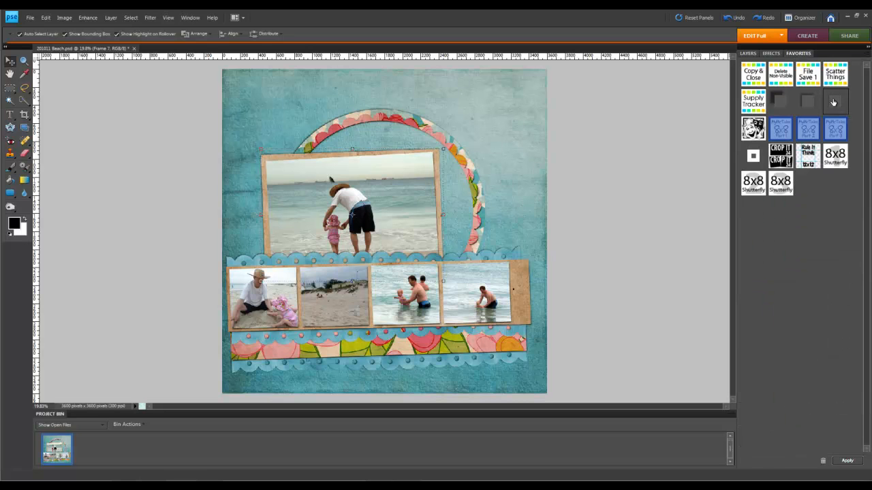
Paste the shadow layer style onto the Frame 7 layer and the Cut_Out_Waves layer
click(544, 283)
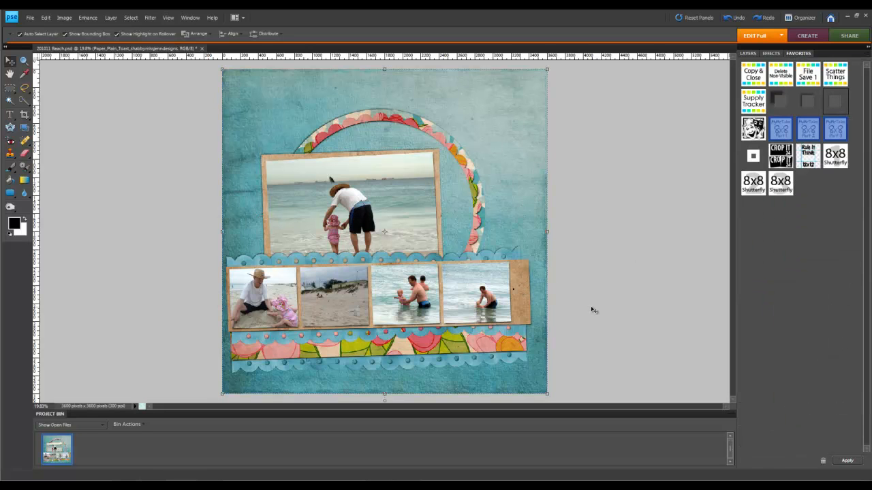
click(772, 54)
click(749, 54)
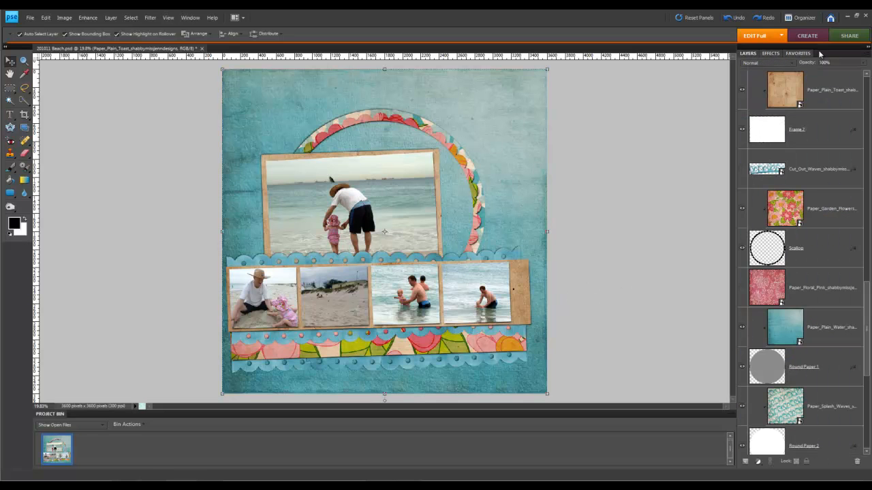
right_click(840, 137)
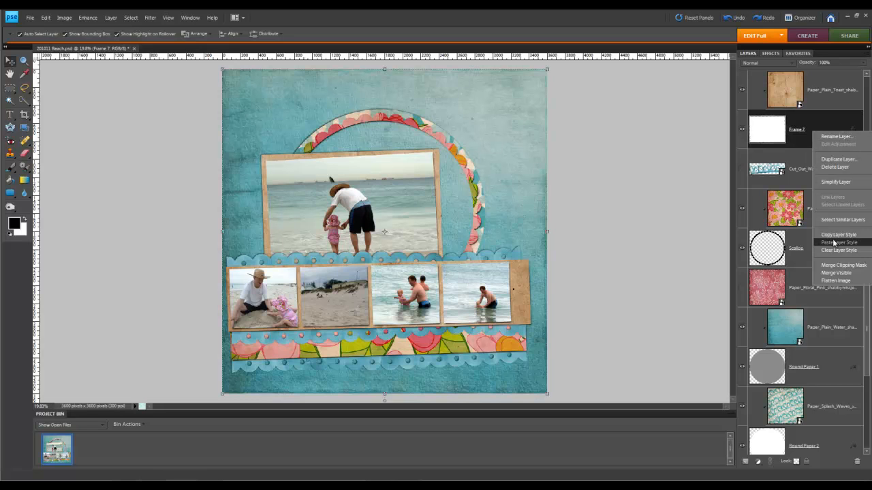
click(834, 243)
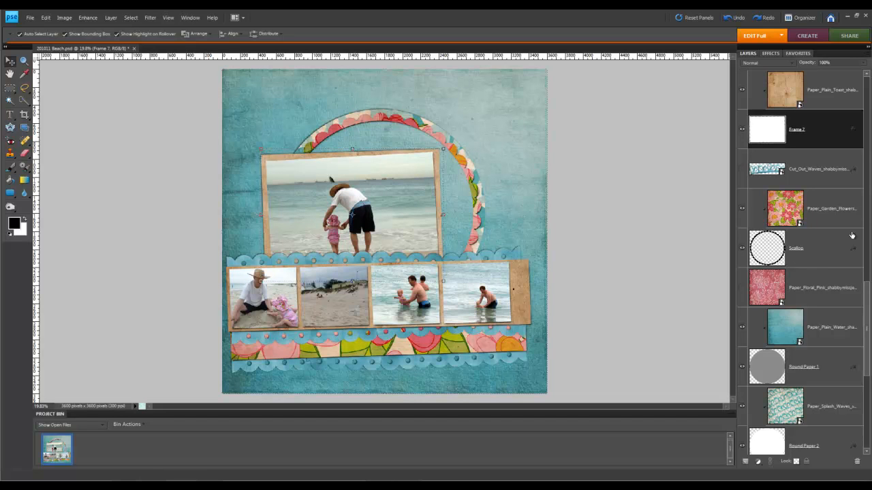
right_click(854, 183)
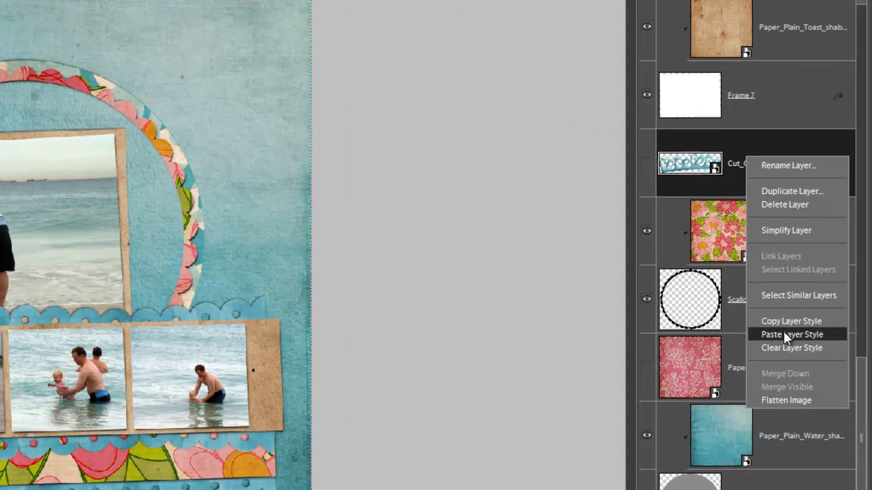
click(784, 334)
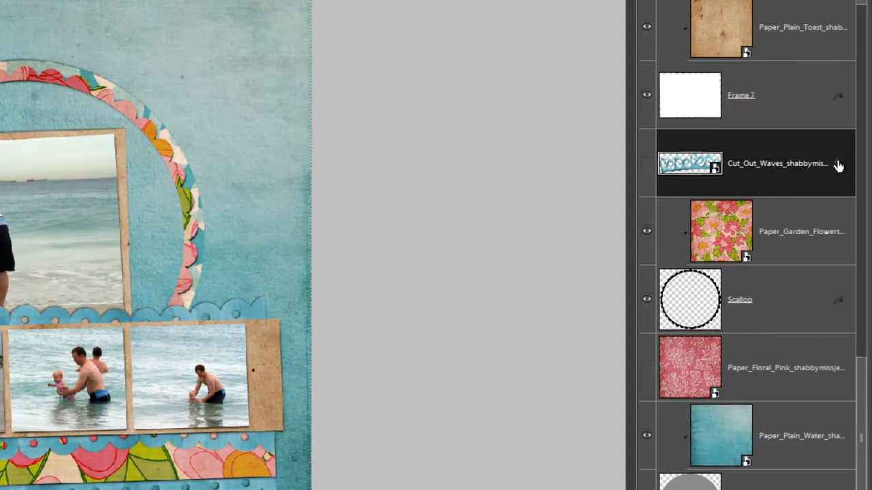
Paste the same shadow layer style onto the Scallop and Round Paper 1 layers
right_click(741, 326)
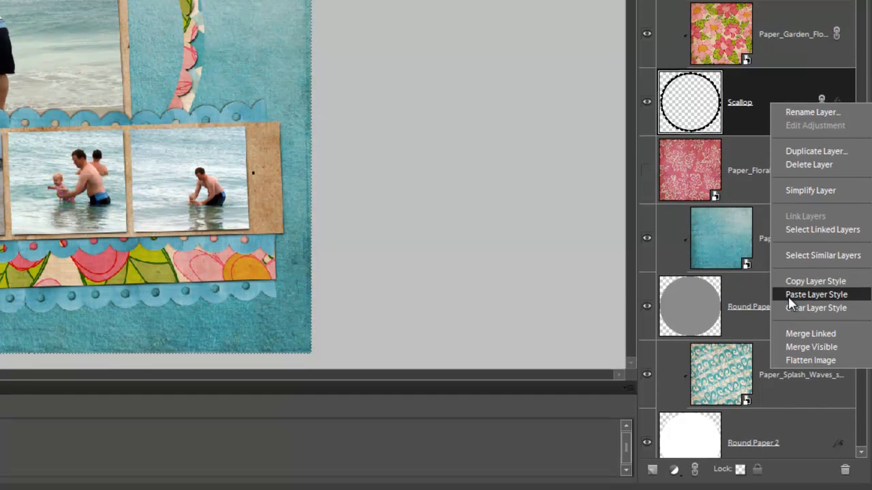
click(788, 296)
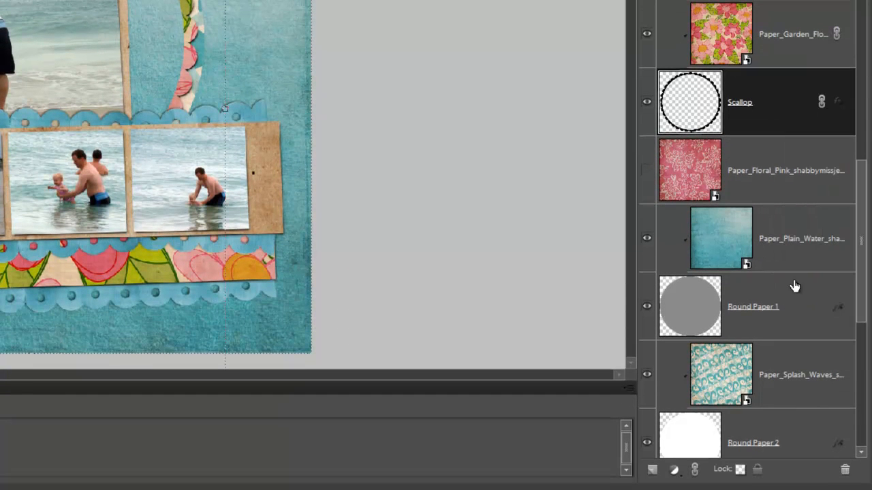
right_click(800, 318)
click(795, 242)
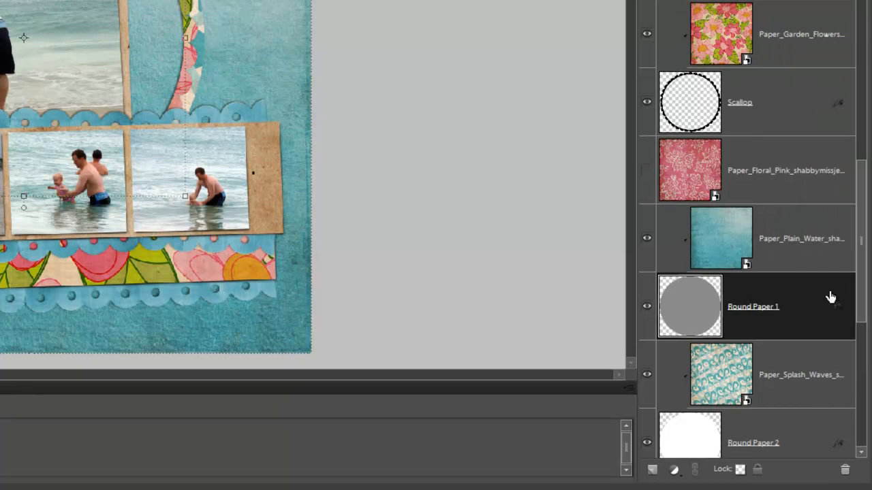
Paste the shadow layer style onto the Scallop_Trim_02 layer and Layer 1 near the end of the layer stack
click(861, 352)
right_click(819, 298)
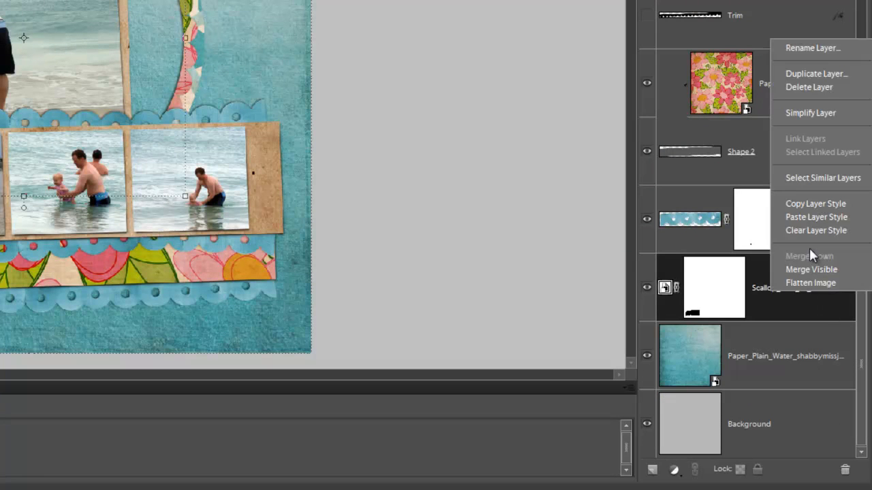
click(807, 217)
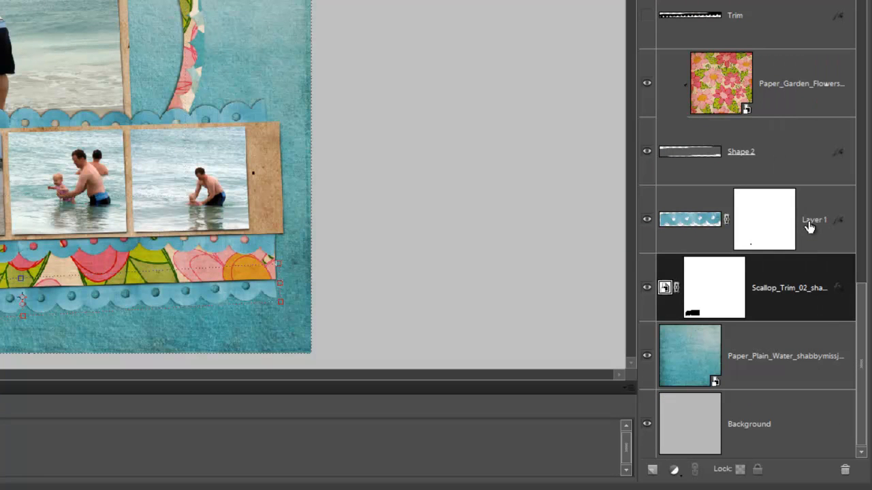
right_click(815, 223)
click(824, 410)
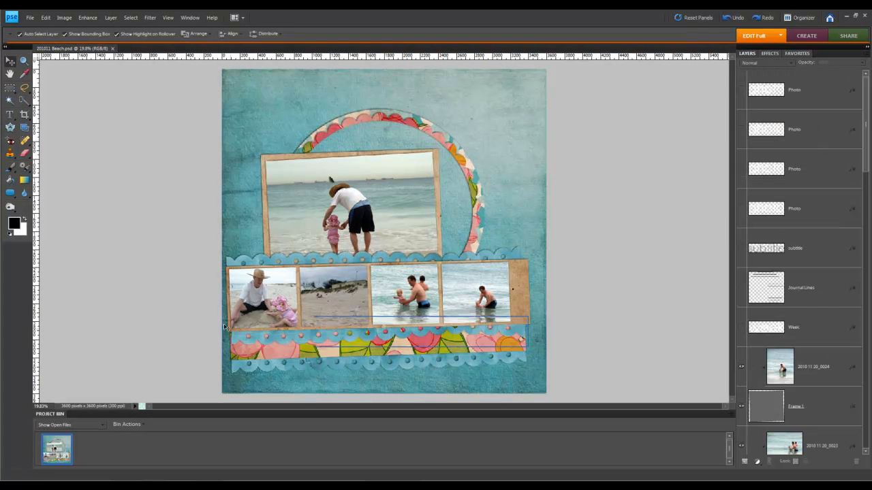
Add a text line reading "Prt Beach Fremantle with Daddy" on the blue background below the lower scalloped trim
click(12, 114)
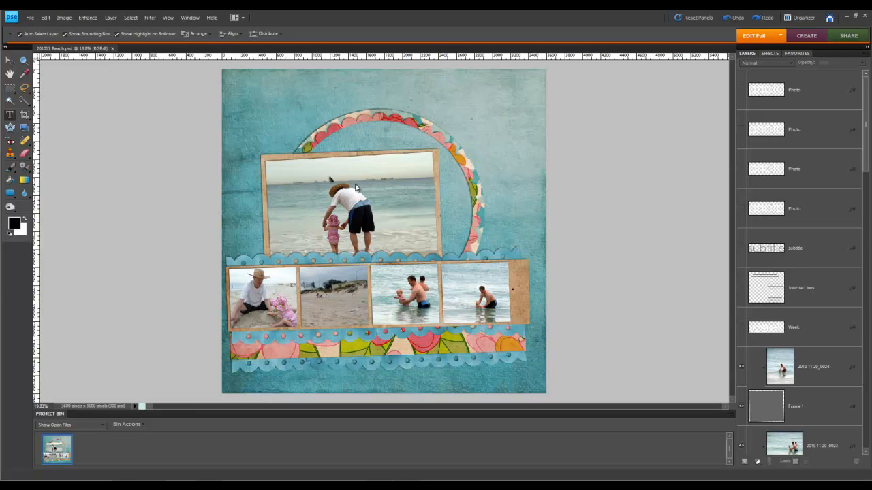
key(t)
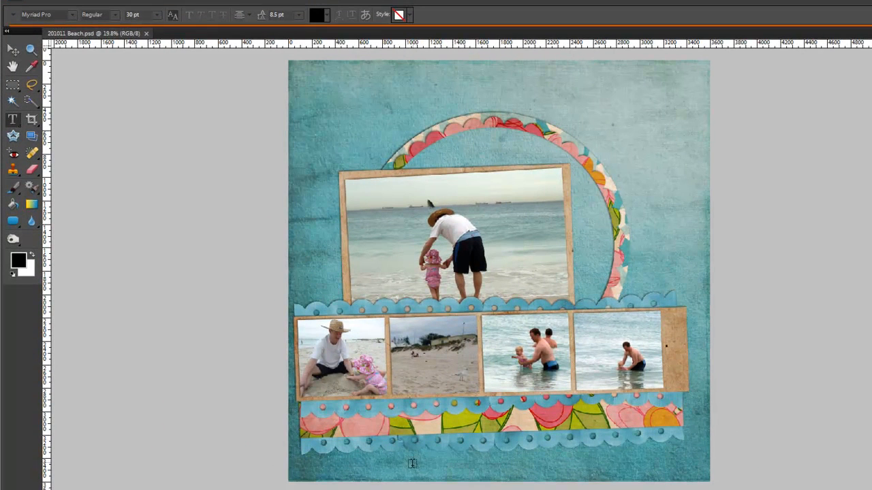
click(412, 464)
text(Prt Beach)
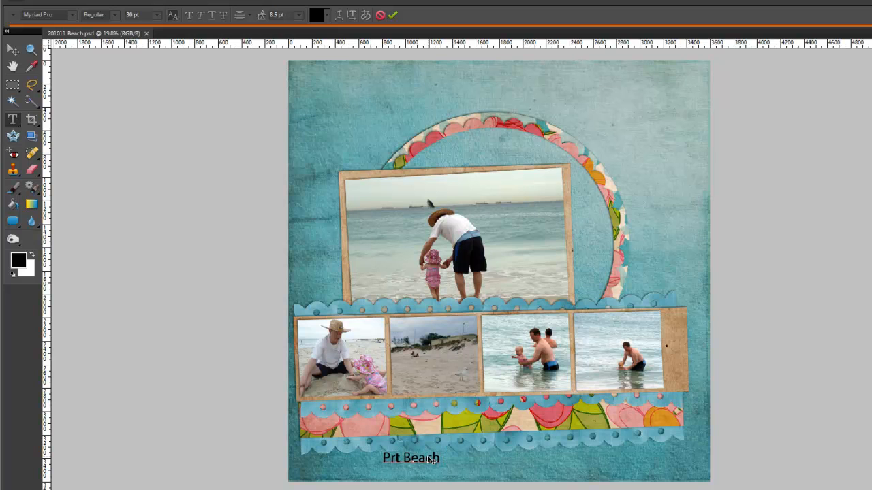
text( Fremantl)
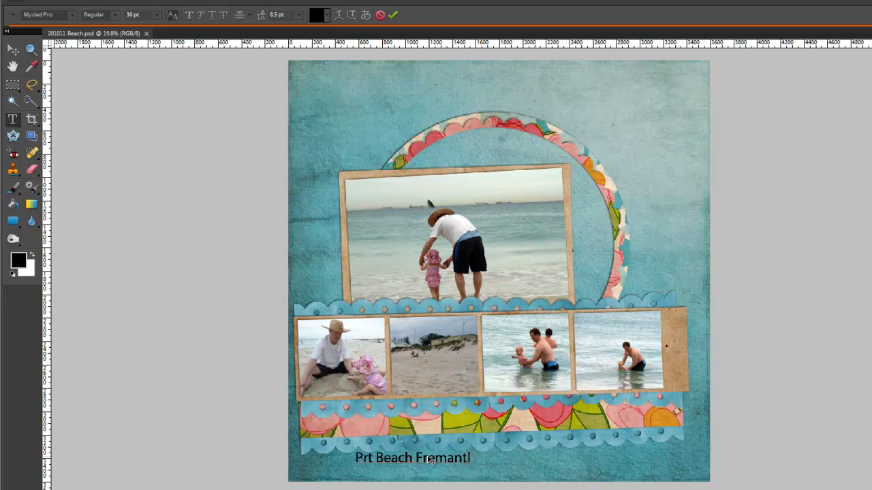
text(e with Daddy)
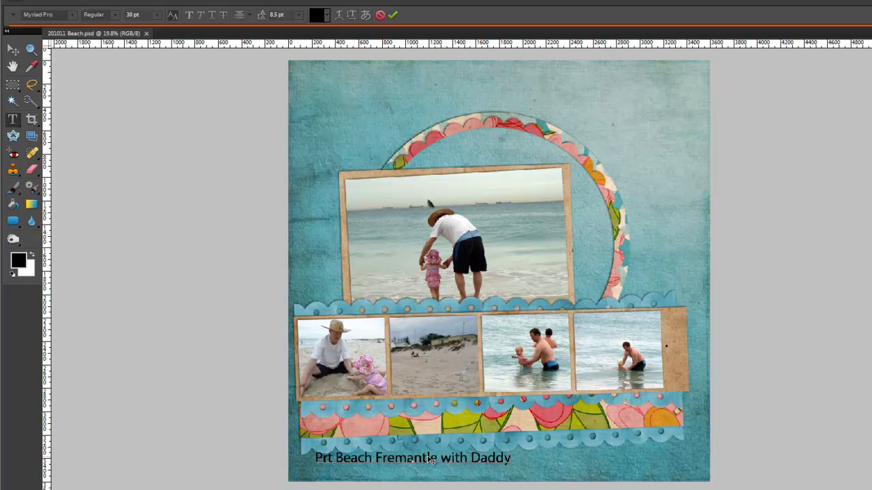
Change the whole caption's font to Melissa's Hand and move the line fully onto the page below the trim
key(ctrl+a)
click(34, 14)
text(Me)
key(Return)
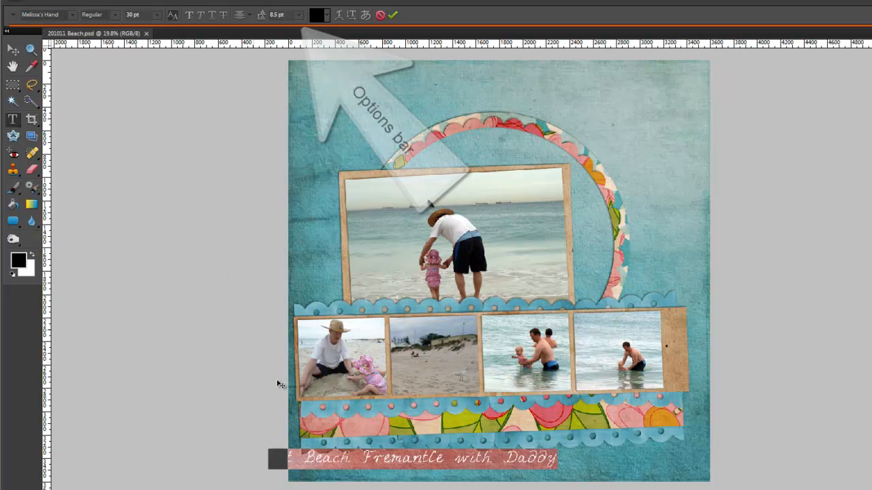
key(ctrl+Return)
key(v)
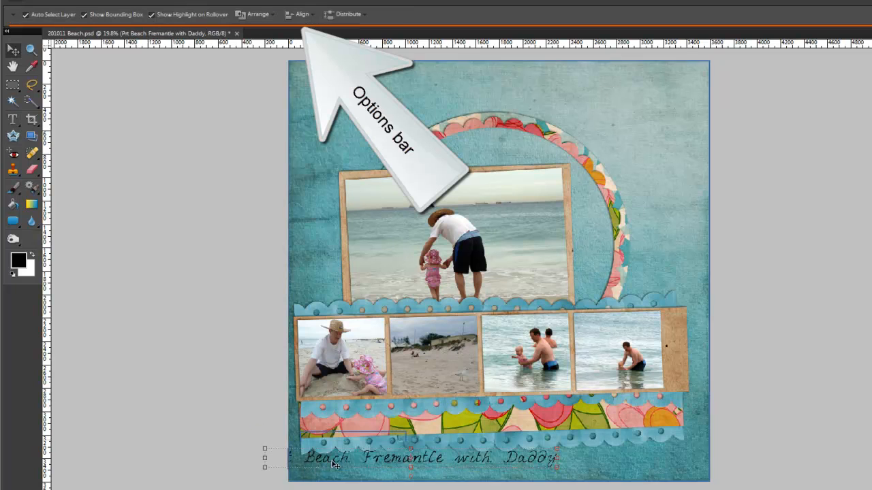
drag(326, 464, 416, 470)
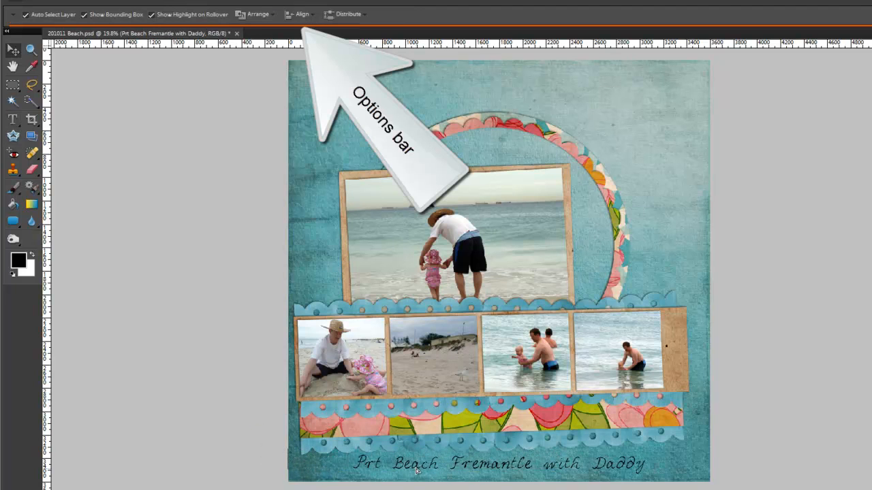
Correct the caption's first word from "Prt" to "Port" and commit the text
double_click(368, 466)
click(366, 463)
text(o)
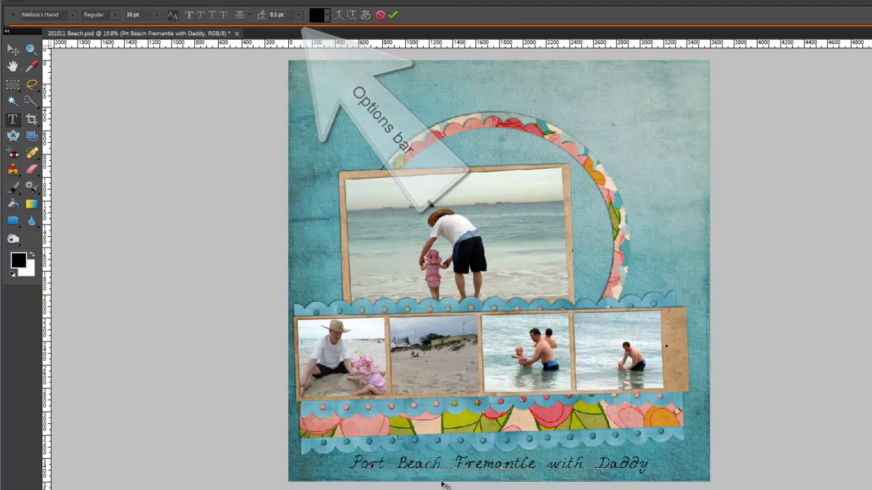
key(ctrl+Return)
key(v)
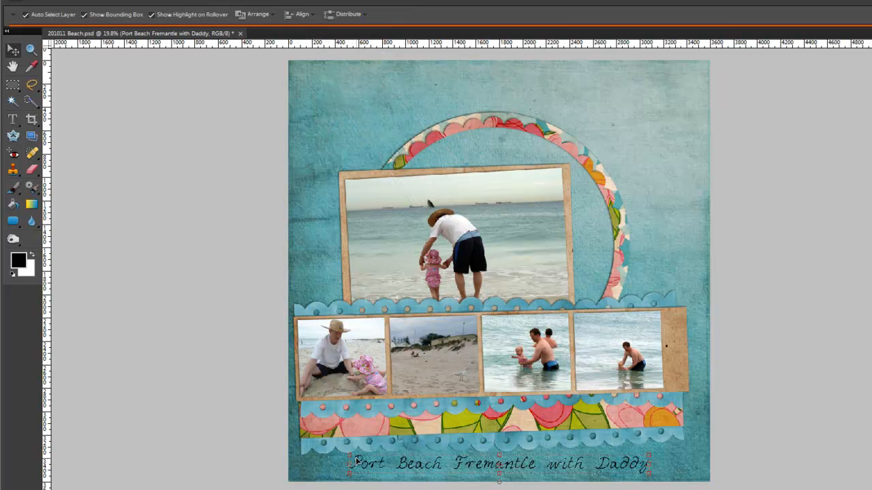
double_click(358, 463)
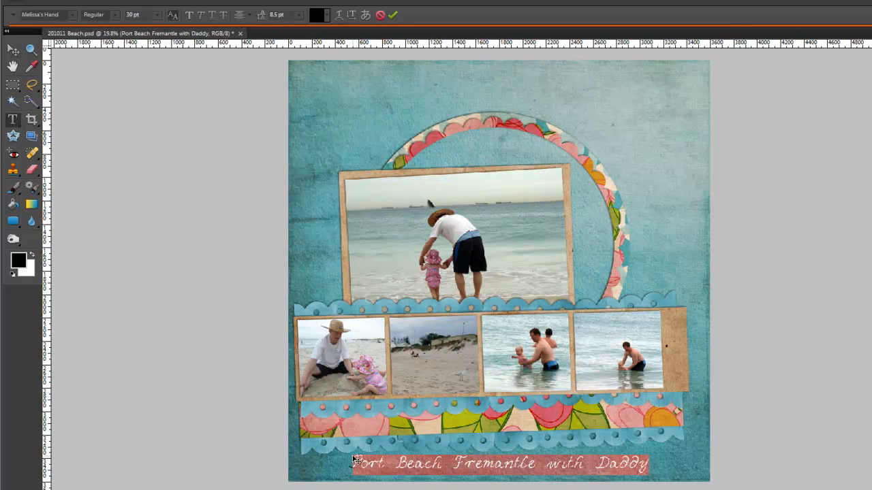
key(ctrl+Return)
key(v)
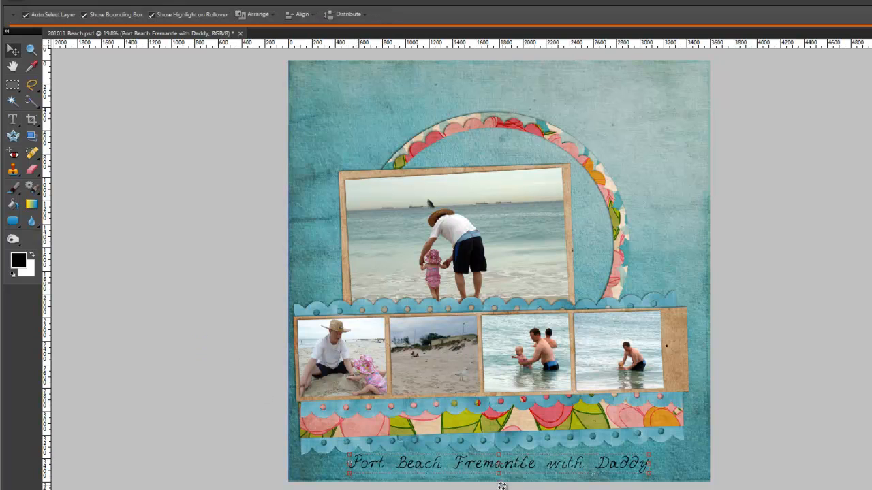
Rotate the caption by about -1.8° to match the trim's slant and move it onto the floral strip
drag(503, 486, 498, 484)
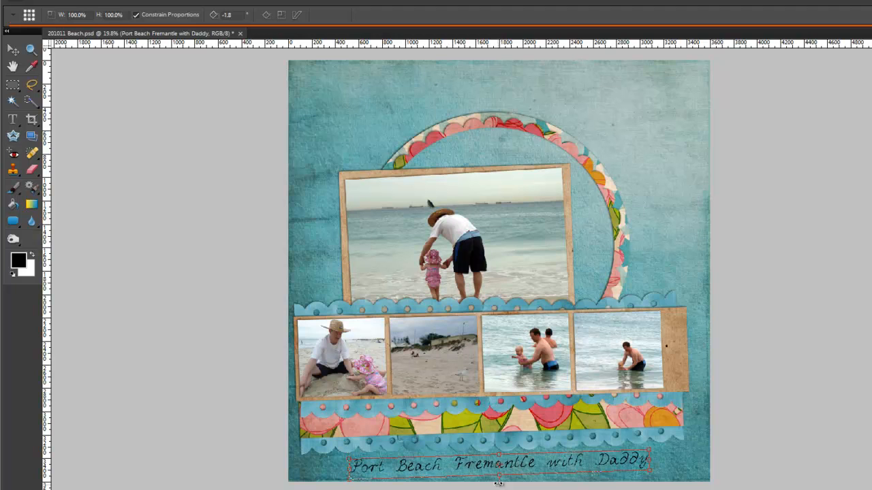
key(Return)
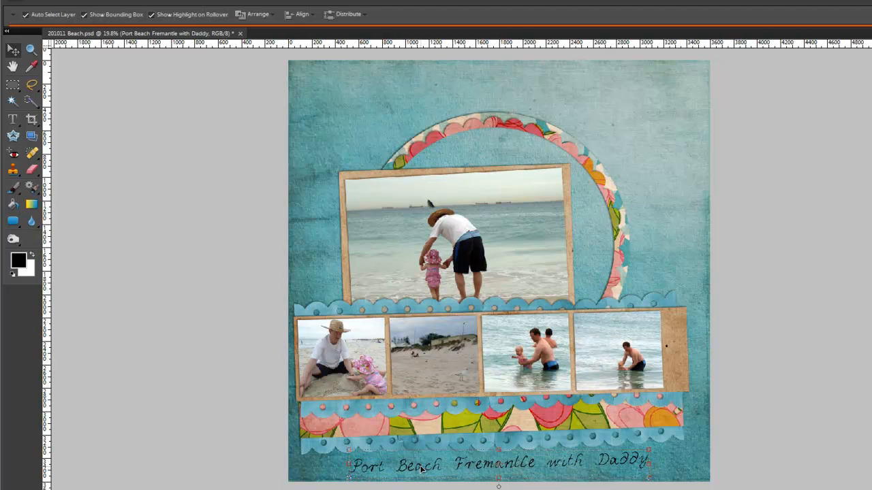
drag(419, 471, 385, 431)
Set the caption's text size to 14 pt and move it so it starts near the floral strip's left end
double_click(394, 433)
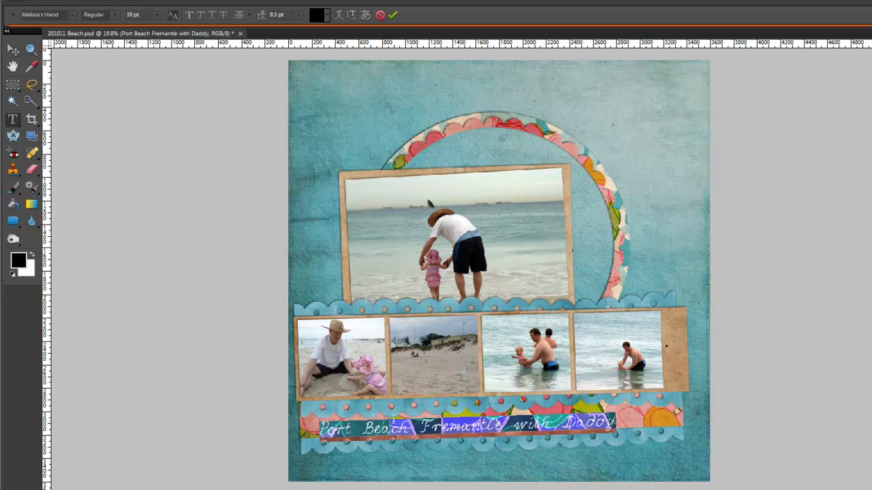
click(158, 15)
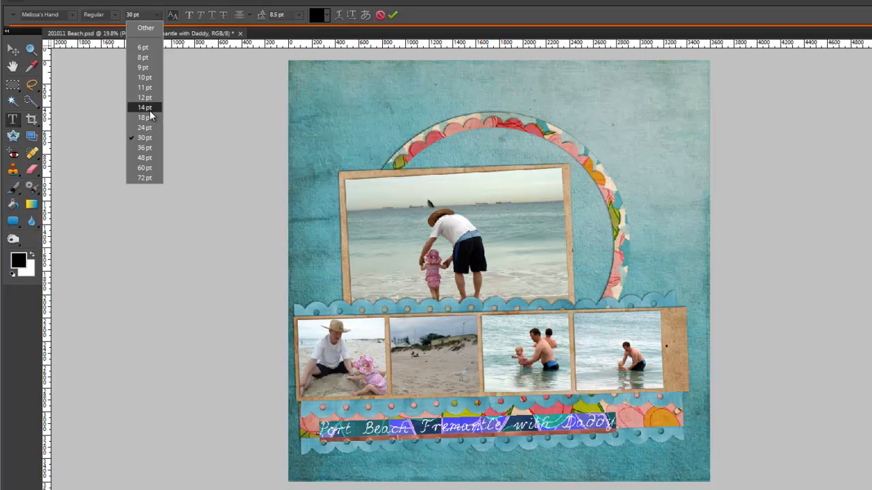
click(144, 107)
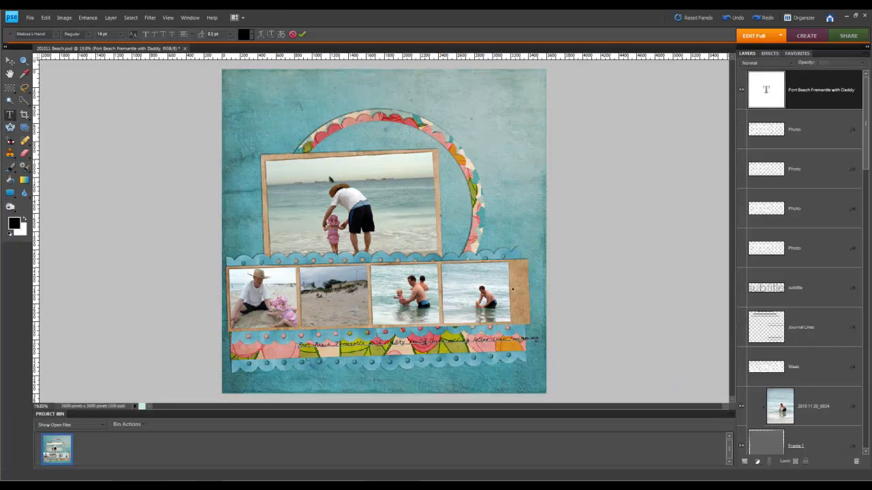
drag(318, 346, 259, 350)
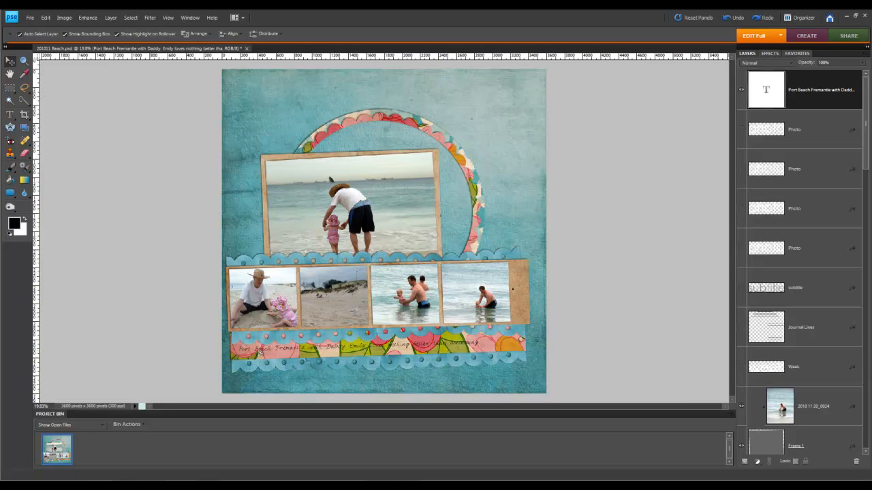
Recolour the caption with a dark green sampled from the floral paper's outlines and nudge it slightly lower on the strip
click(23, 62)
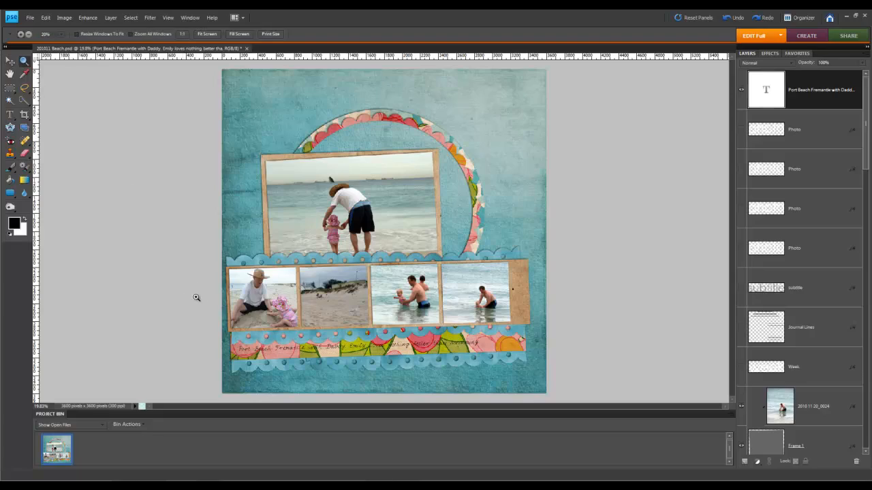
click(290, 340)
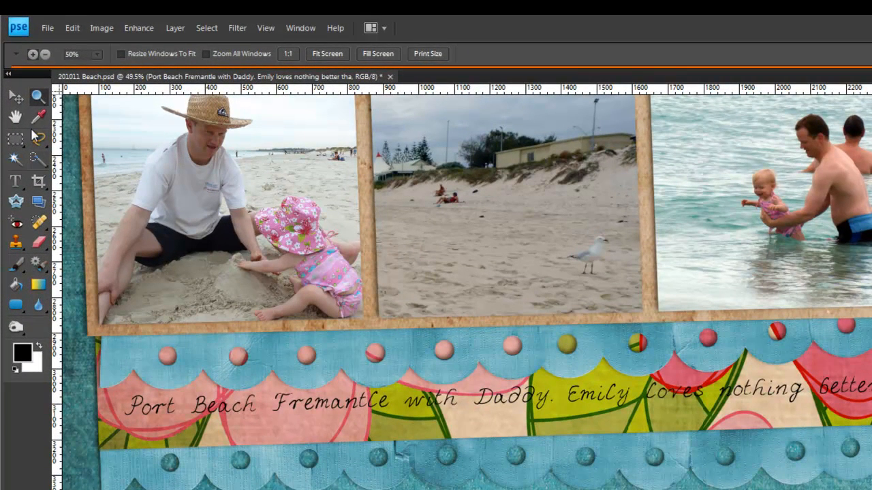
click(15, 98)
drag(481, 406, 476, 399)
double_click(475, 399)
click(397, 54)
click(376, 127)
click(420, 411)
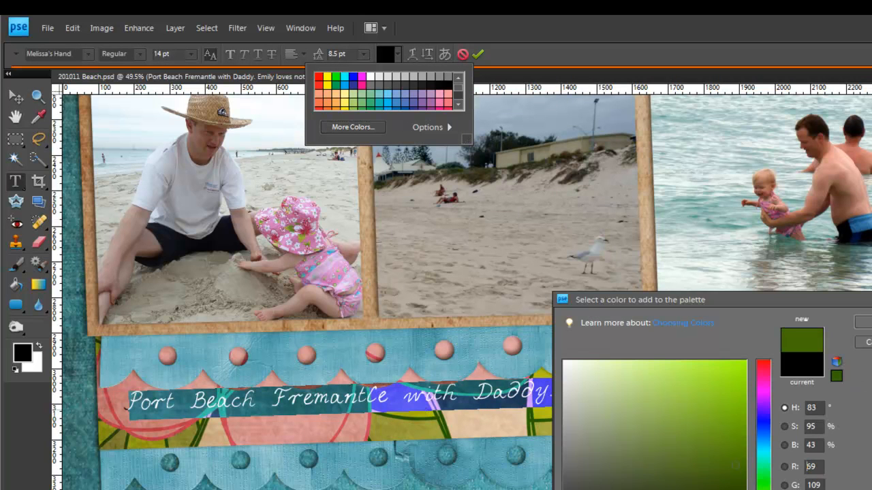
click(436, 420)
click(865, 323)
click(16, 97)
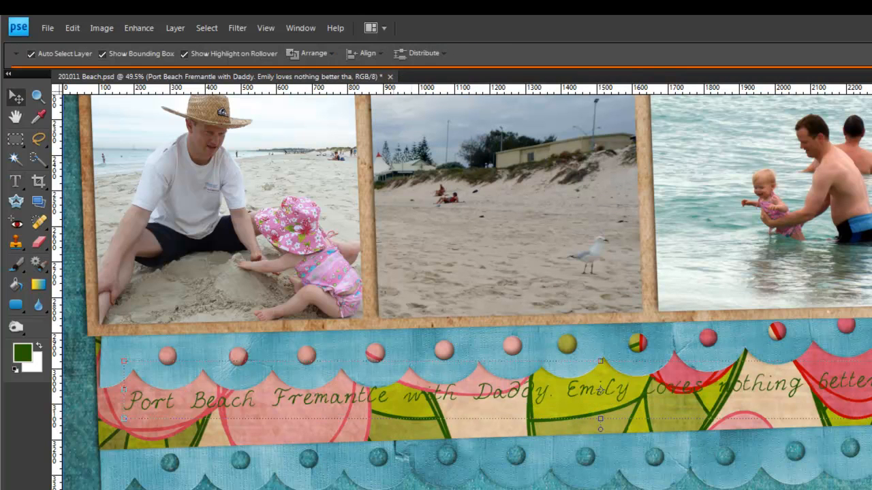
mouse_move(479, 399)
mouse_down()
mouse_move(477, 413)
mouse_move(468, 411)
mouse_up()
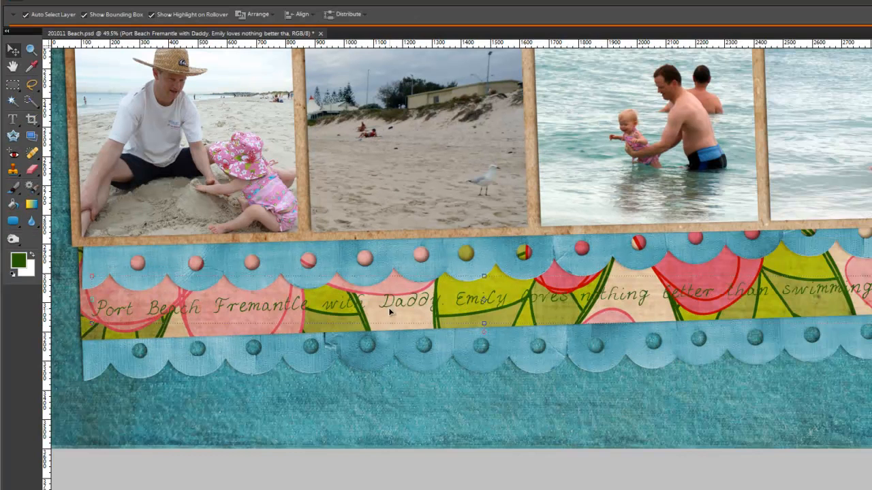
Darken the caption's colour to the deep green #163300, commit it and nudge the caption slightly lower on the floral strip
double_click(392, 309)
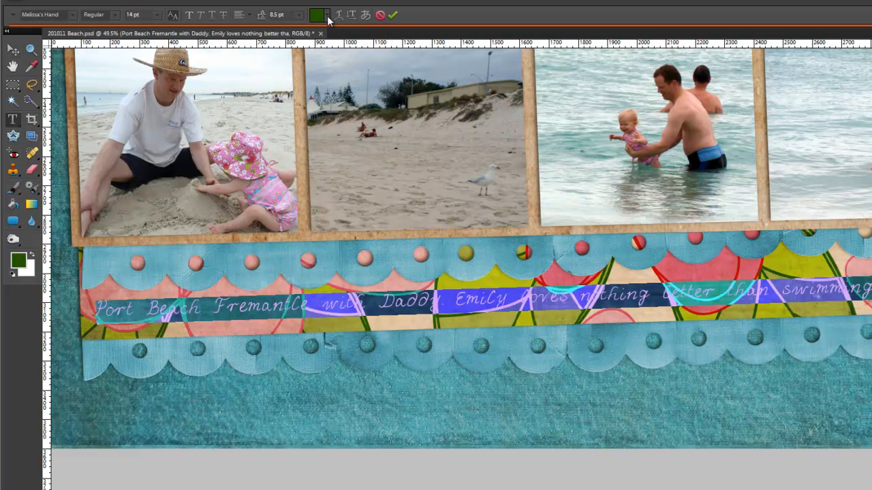
click(327, 16)
click(313, 72)
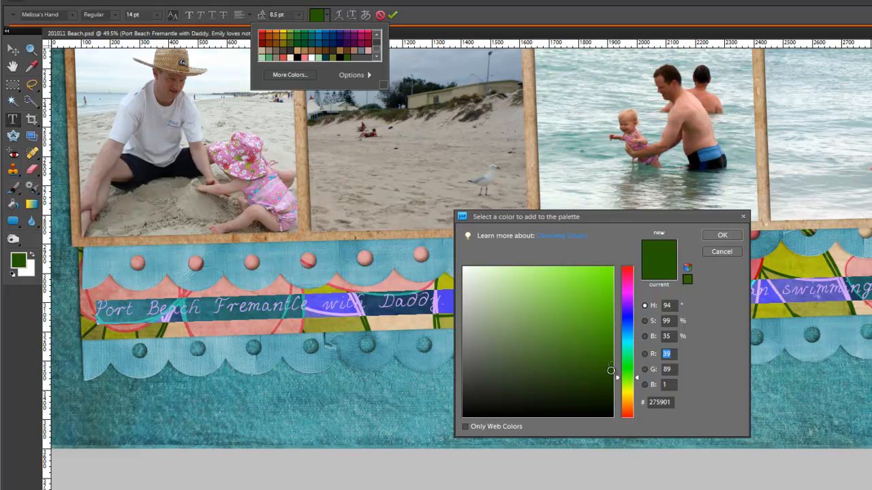
drag(611, 363, 612, 384)
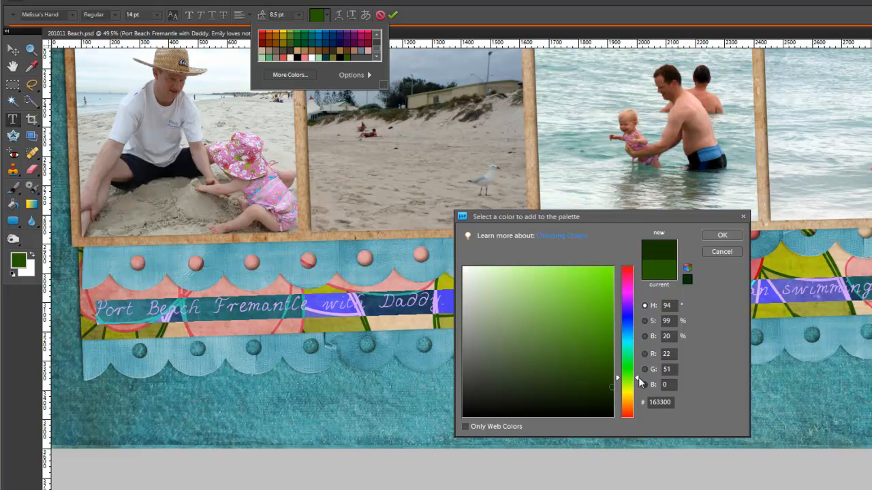
click(709, 235)
key(ctrl+Return)
drag(627, 299, 623, 311)
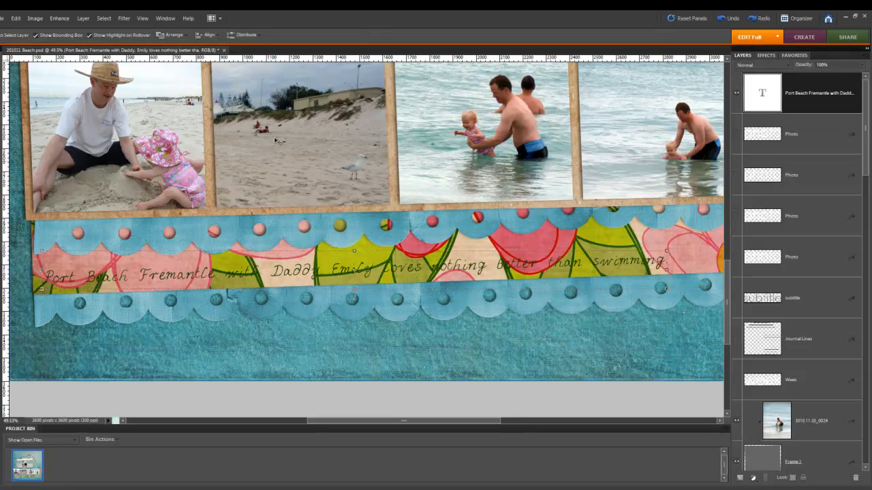
Insert the date "20 November 2010" into the caption right after "Port Beach Fremantle"
click(415, 163)
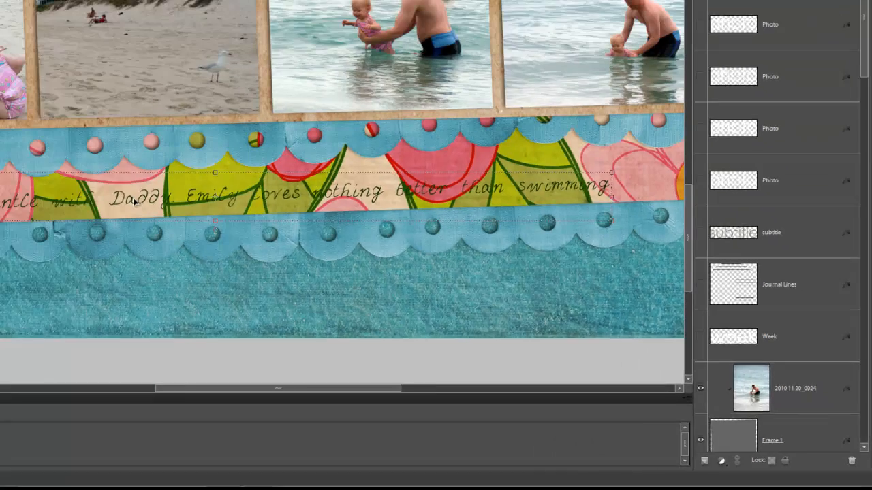
key(ctrl+a)
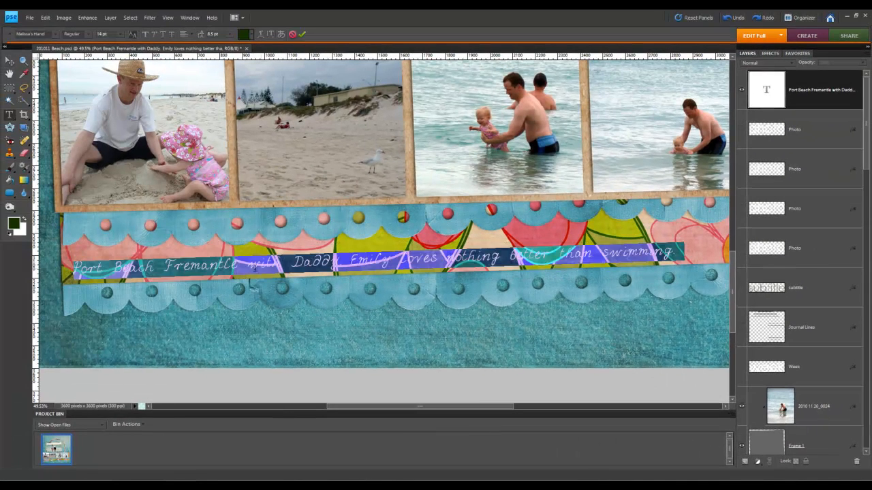
click(252, 265)
text(10 Novembe)
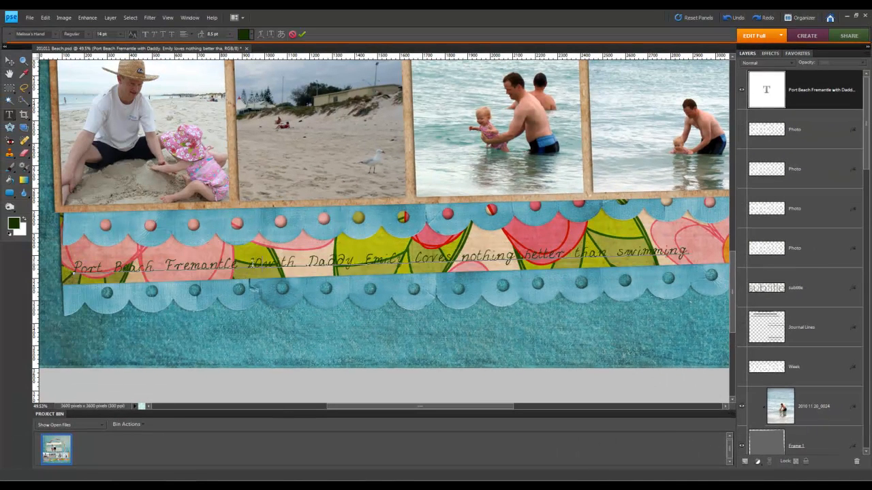
text(r 2010)
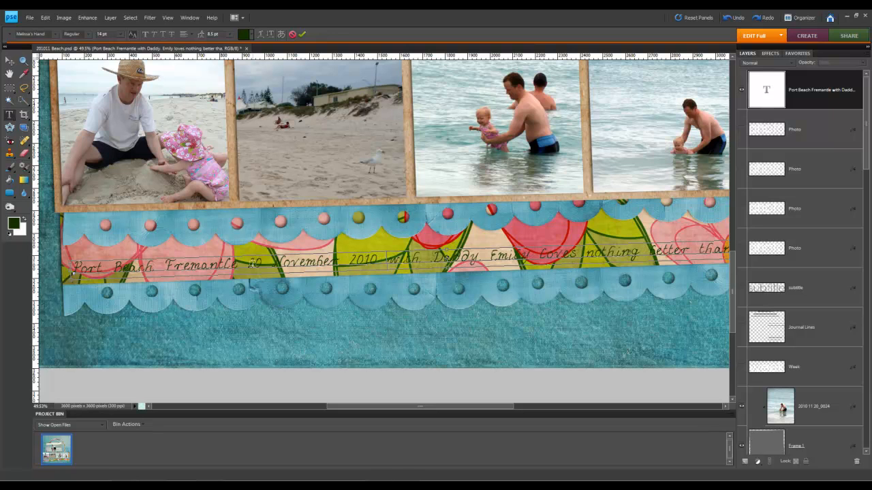
Cut the date from mid-caption, paste it after "swimming", commit the text and shift the caption higher on the strip
key(ctrl+shift+Left)
key(ctrl+shift+Left)
key(ctrl+shift+Left)
key(ctrl+c)
key(ctrl+h)
key(BackSpace)
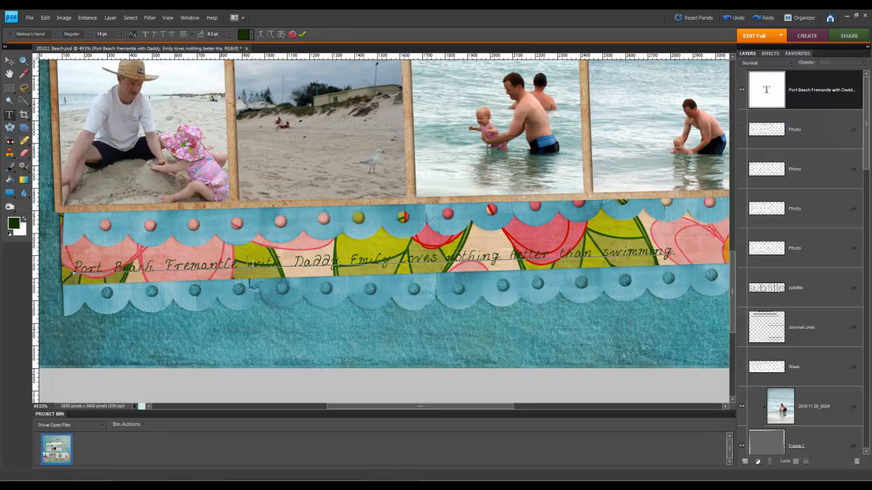
key(ctrl+v)
key(ctrl+Return)
key(v)
drag(194, 266, 195, 252)
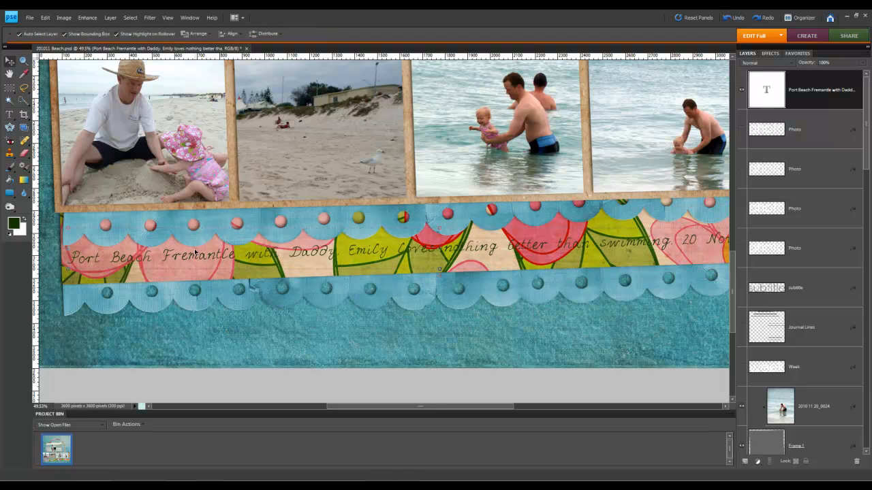
Start a second caption line before the date, reading "Daddy loves it just as much as" followed by the daughter's name
double_click(678, 245)
click(678, 243)
key(Return)
text(Daddy loves it just as much as Emily)
Set the whole caption's leading to Auto, commit the text and nudge the caption slightly higher on the strip
key(ctrl+a)
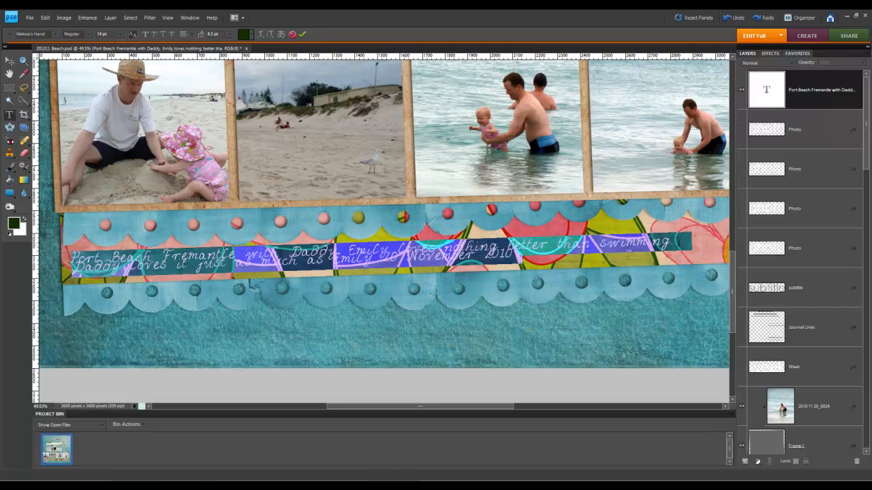
click(230, 34)
click(214, 44)
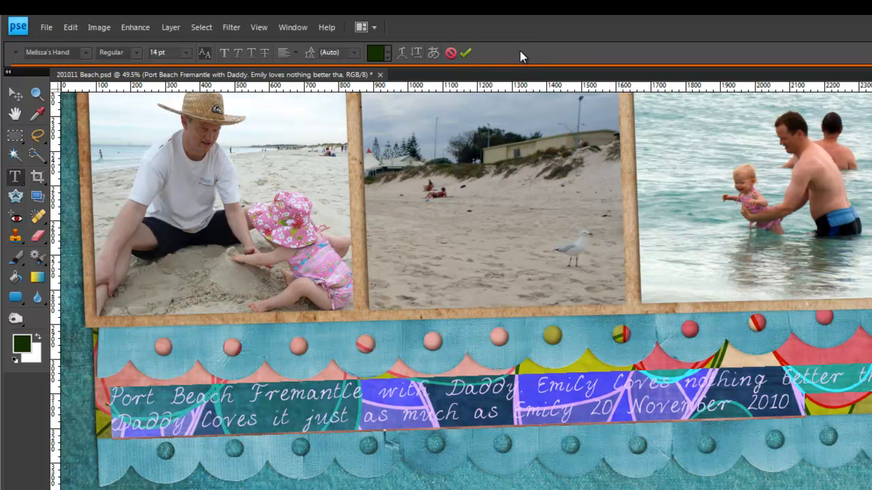
click(465, 52)
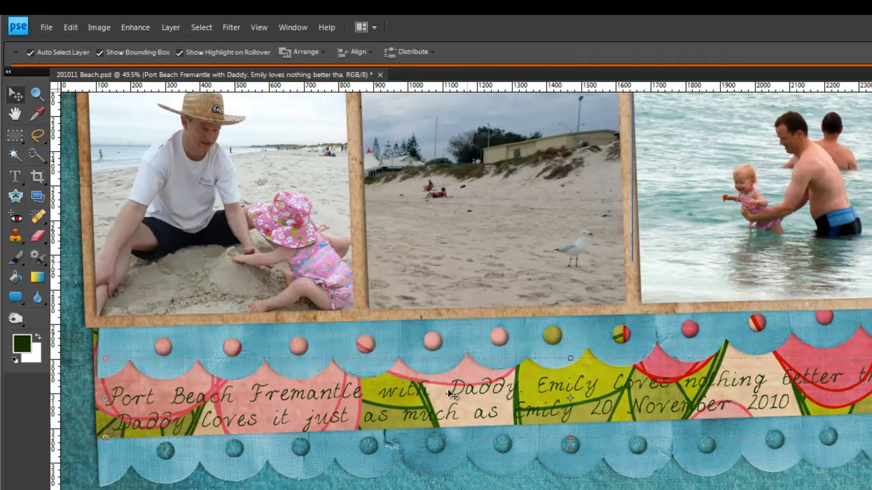
click(506, 479)
drag(528, 405, 528, 390)
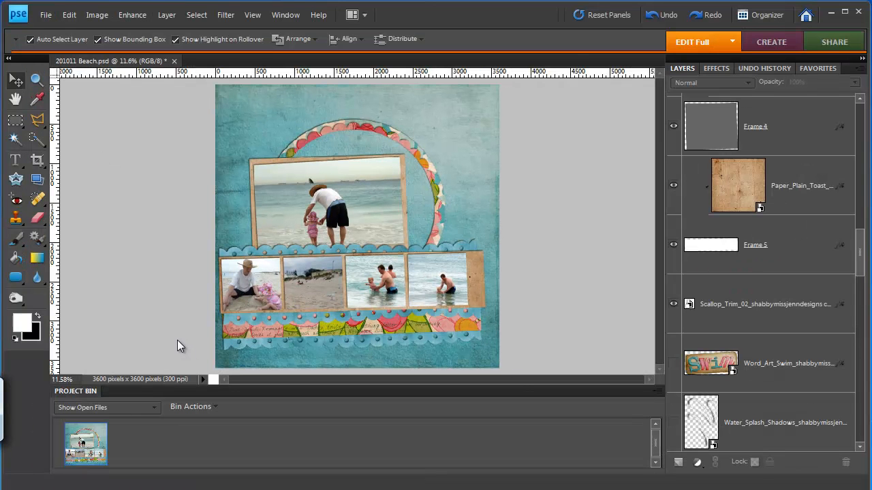
Place the Cut_Out_Umbrella image from the SMJ_Splish_Splash_Girl_01 folder in c:\Digi\SMJ Shabby Miss Jenn onto the layout at 100% size
click(45, 16)
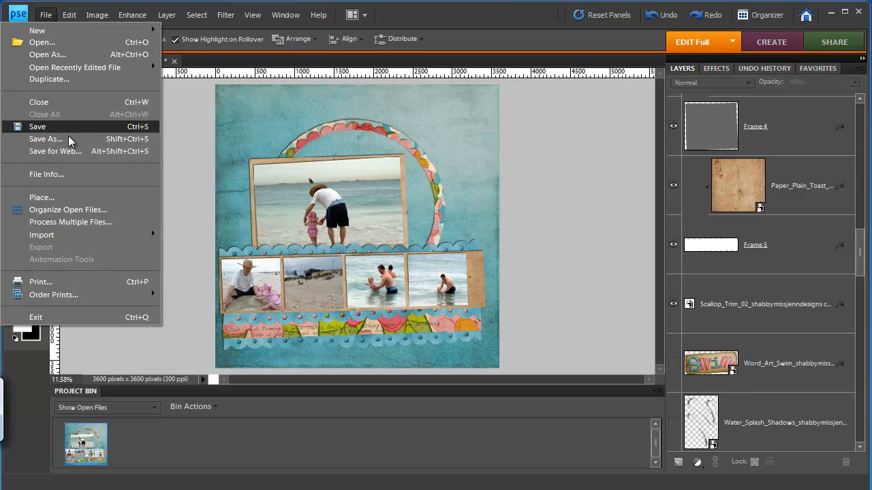
click(67, 198)
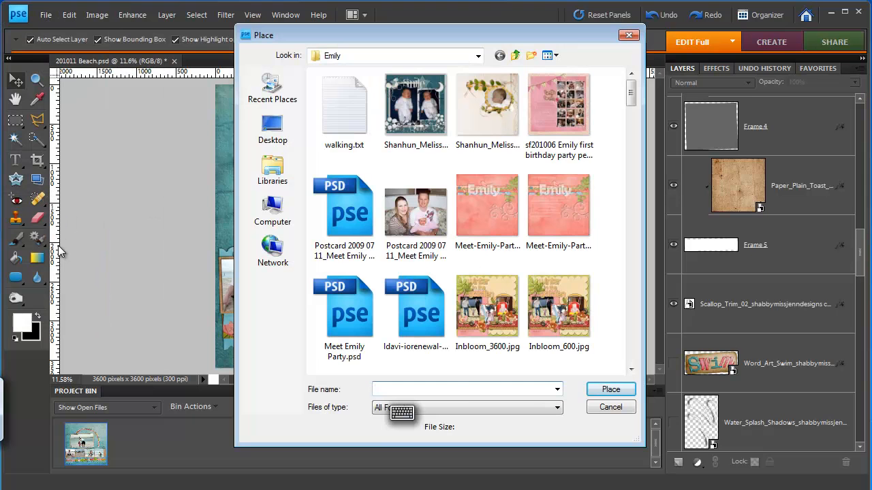
text(c:\Digi\SMJ Shabby Miss Jenn)
key(Return)
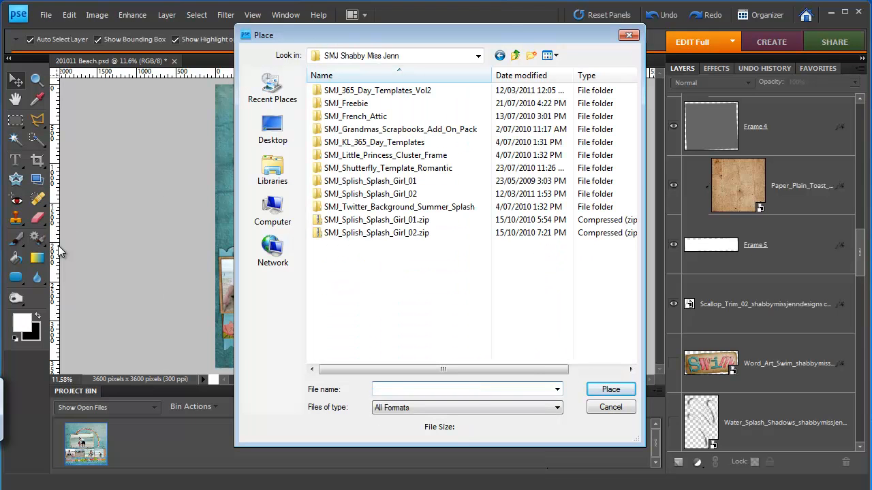
double_click(395, 180)
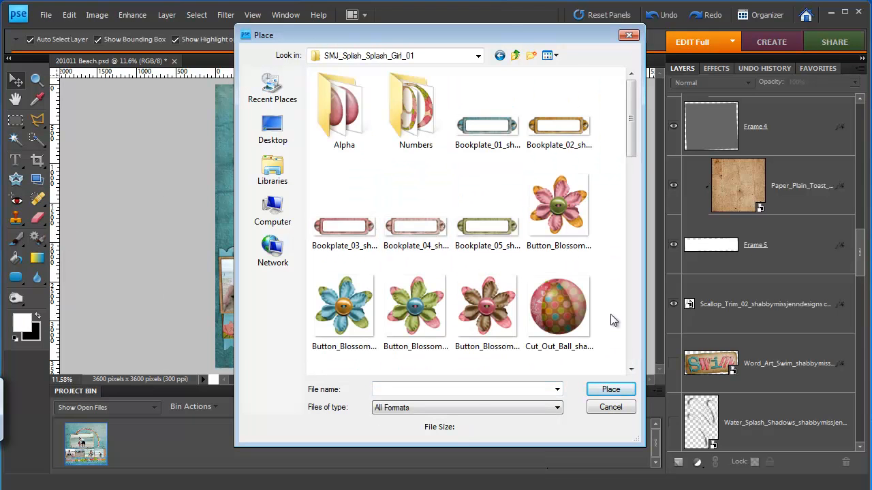
scroll(632, 339, down, 10)
drag(631, 279, 631, 208)
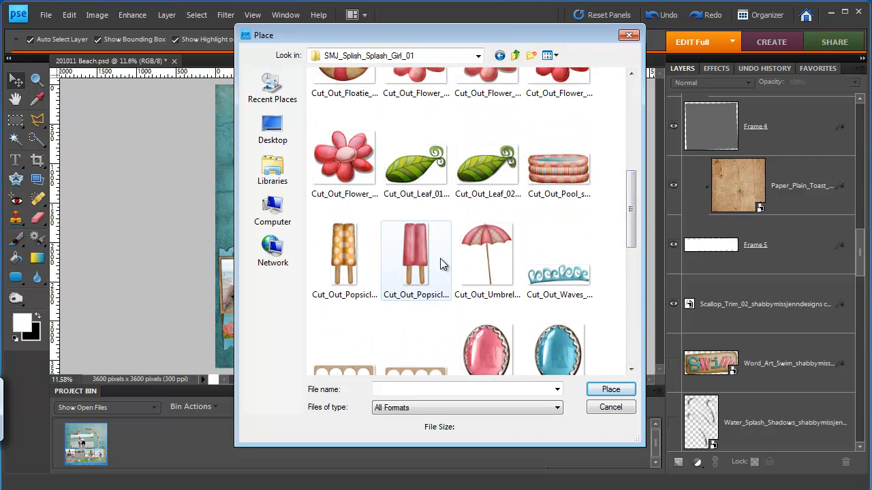
click(485, 272)
click(611, 390)
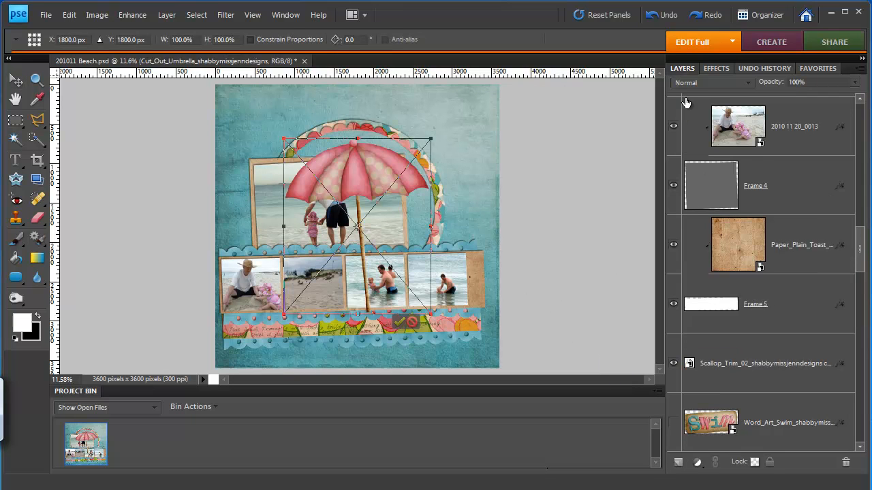
key(Return)
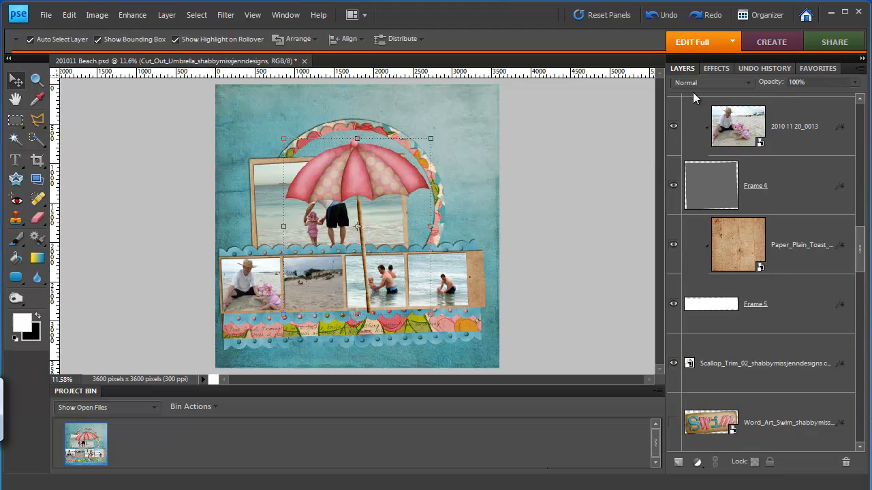
Apply the shadow style saved in the favourites to the umbrella
click(817, 68)
double_click(732, 140)
click(689, 69)
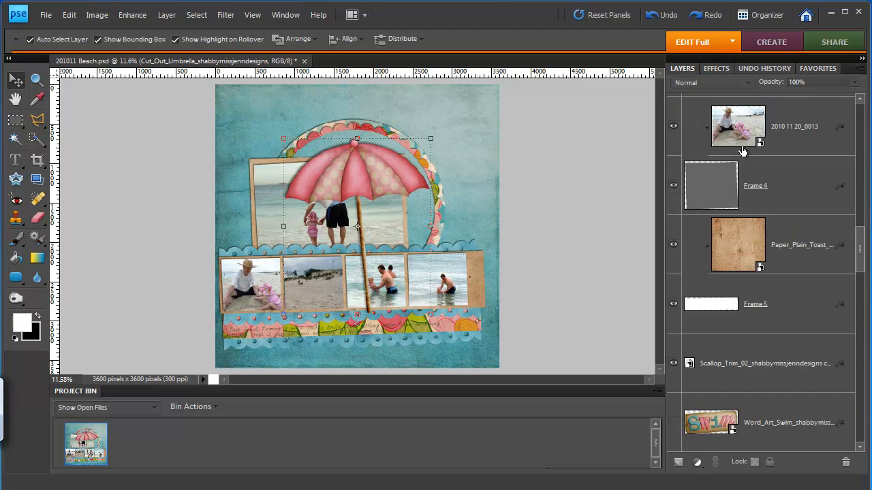
Move the umbrella over the upper-left corner of the main photo and rotate it about -9.9°
drag(363, 192, 284, 151)
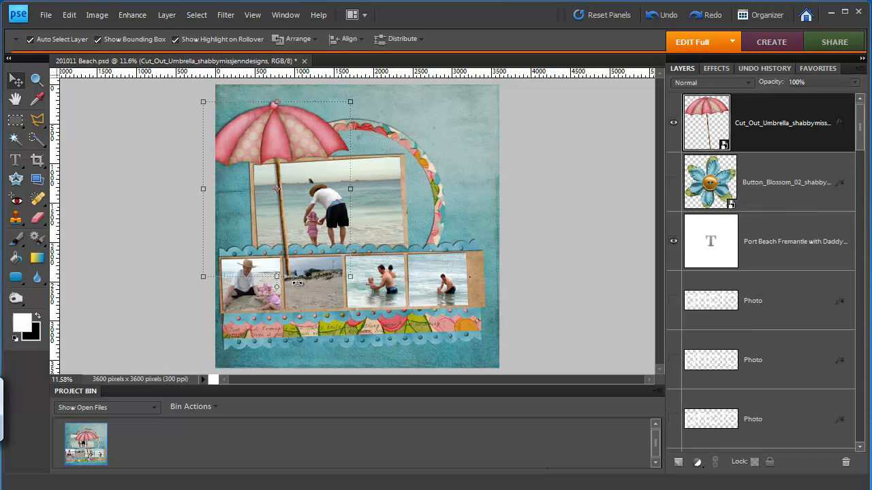
drag(276, 289, 292, 284)
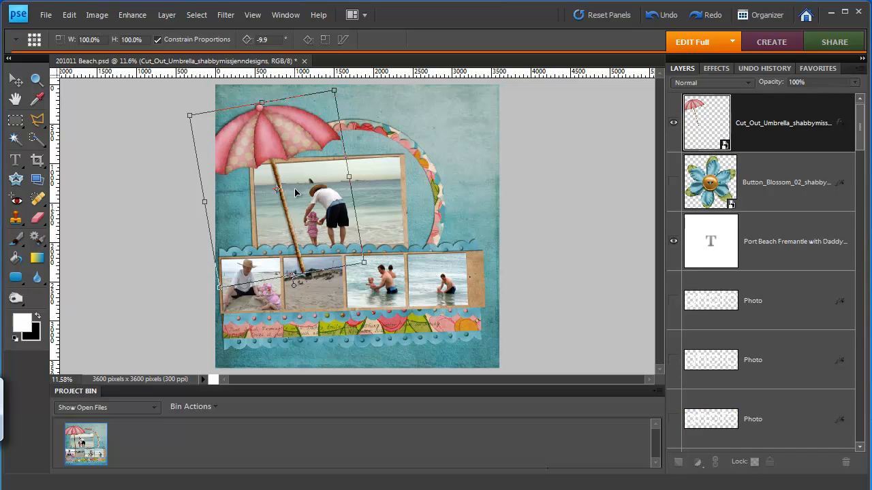
click(227, 296)
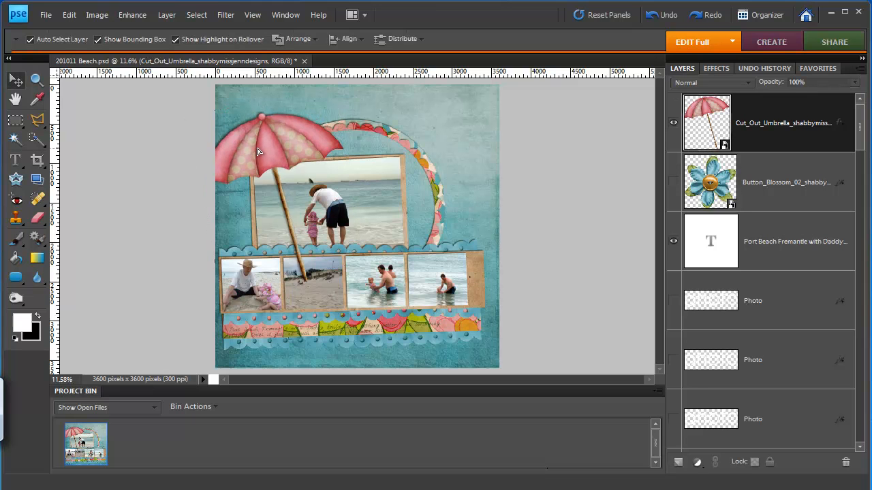
Reorder the umbrella layer to sit directly beneath the Scallop_Trim_02 copy layer, then deselect it
drag(715, 124, 750, 331)
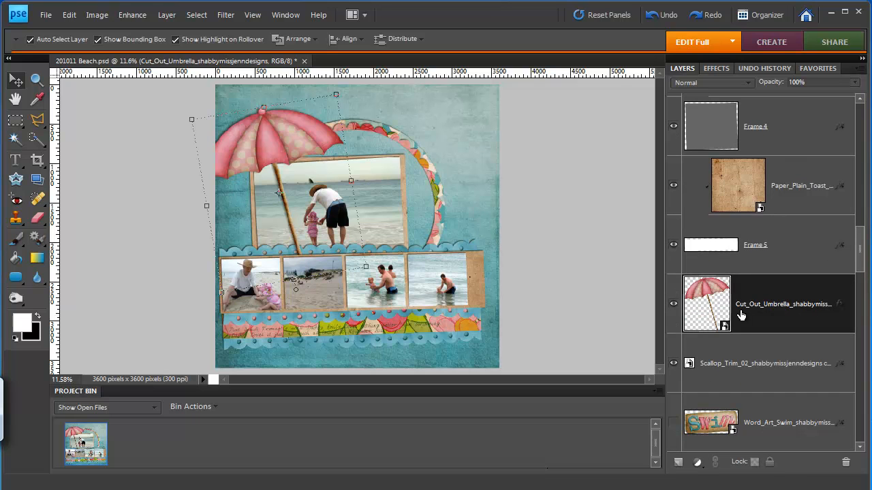
key(ctrl+[)
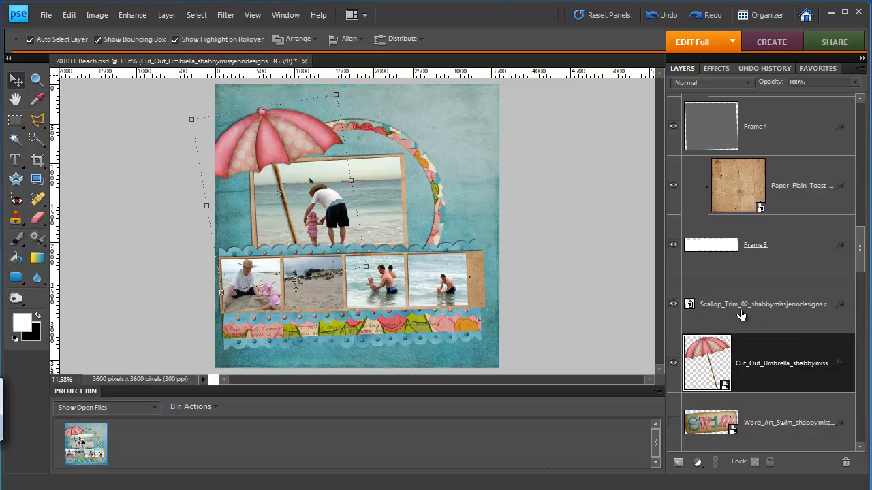
click(185, 239)
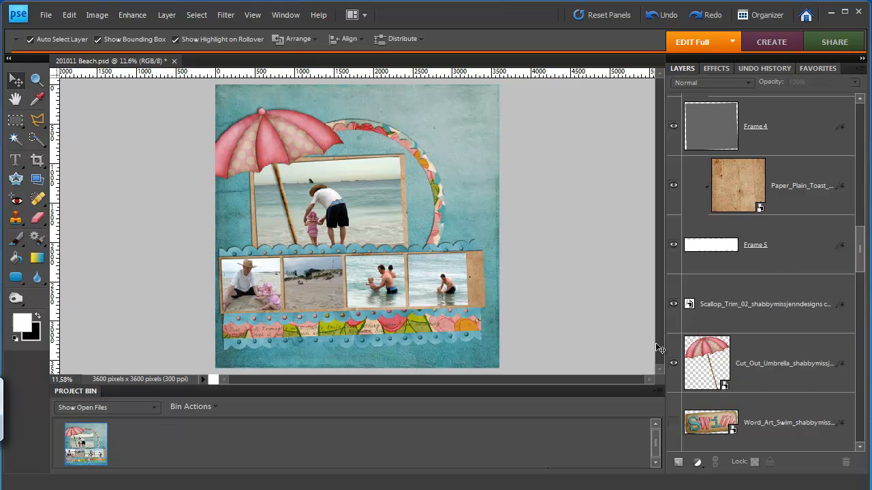
Hide the newly placed umbrella and show the umbrella layer beneath the original Scallop_Trim_02 along with the water splash layer
click(677, 377)
drag(862, 258, 859, 288)
click(679, 190)
click(672, 228)
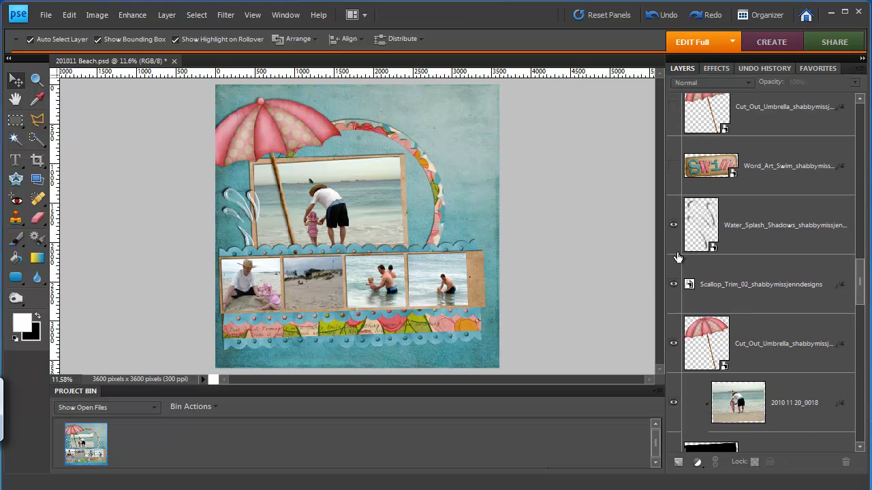
Show the Word_Art_Swim layer and the blue Button_Blossom_02 flower at the top of the layer stack
click(673, 167)
click(266, 237)
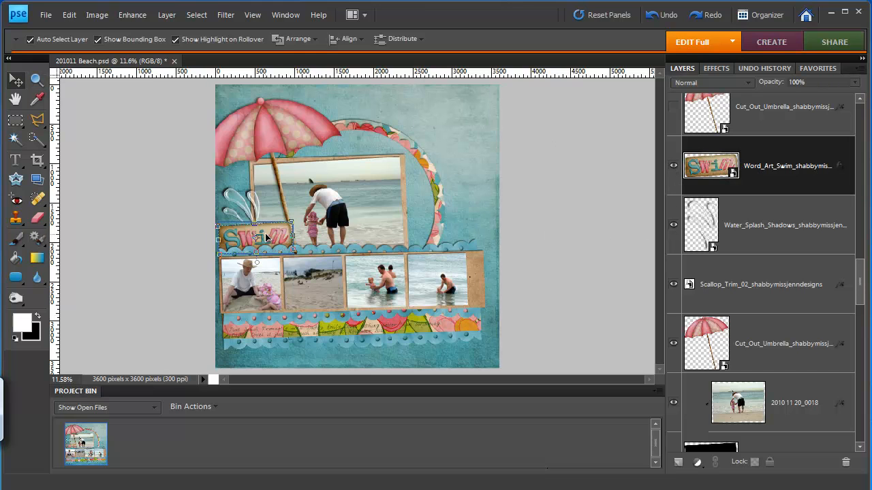
click(578, 324)
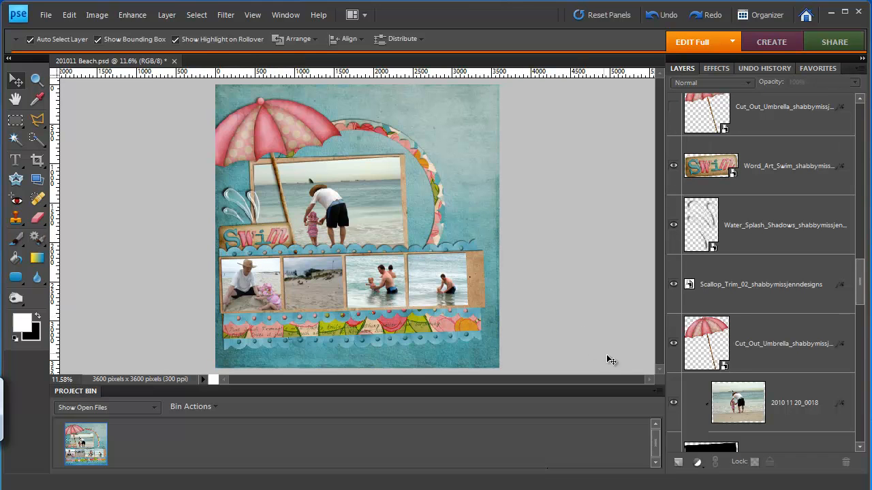
scroll(862, 308, down, 1)
drag(862, 309, 856, 111)
click(673, 124)
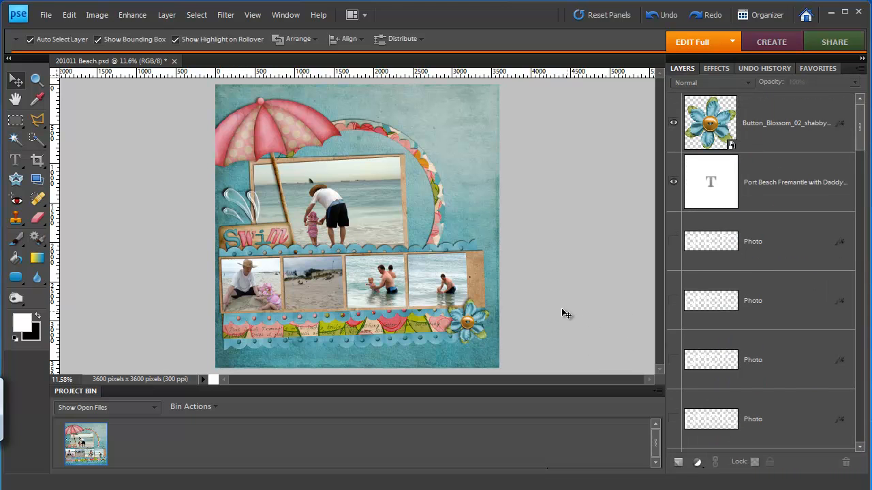